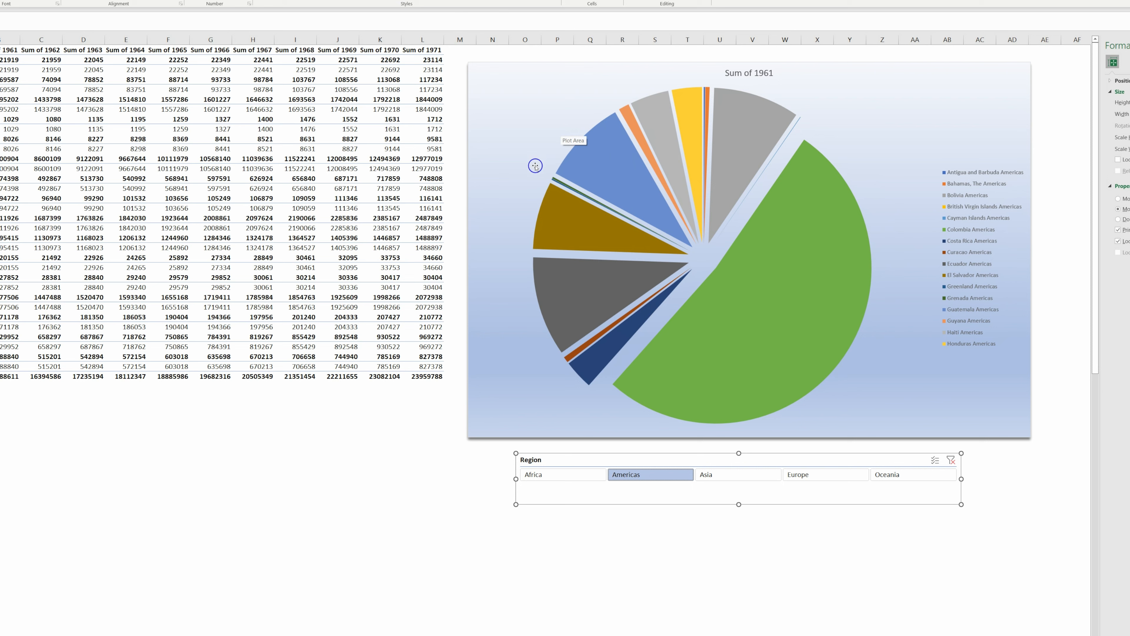
- Shift the Region slicer slightly and filter the pie chart by each region in turn, ending on Europe
left_click_drag(694, 466, 669, 460)
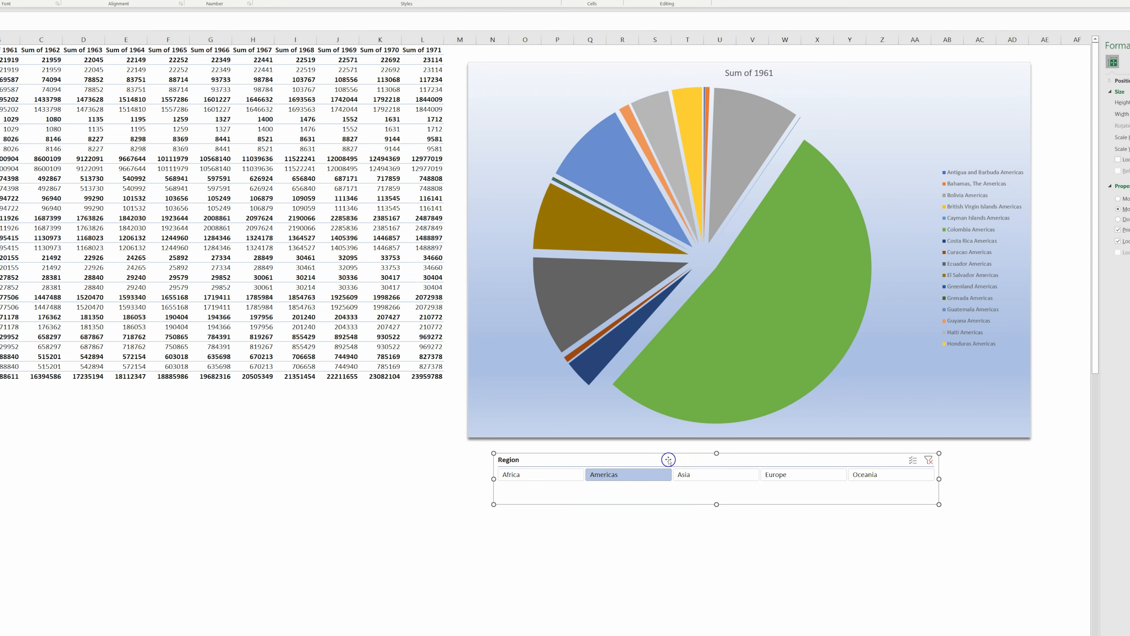
left_click(710, 473)
left_click(783, 473)
left_click(865, 477)
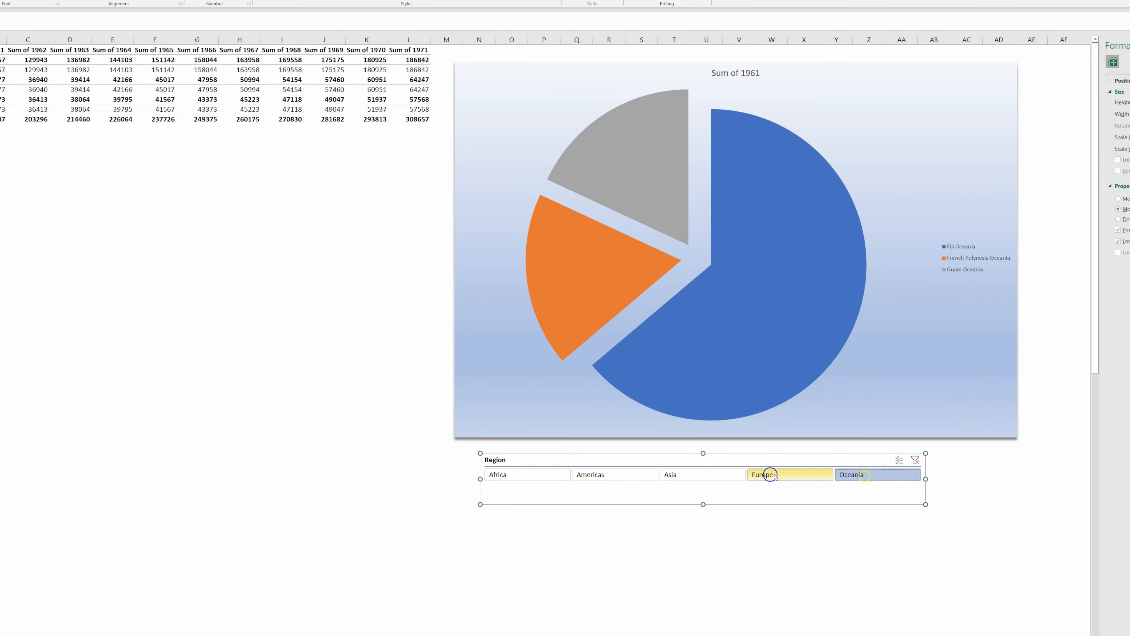
left_click(525, 475)
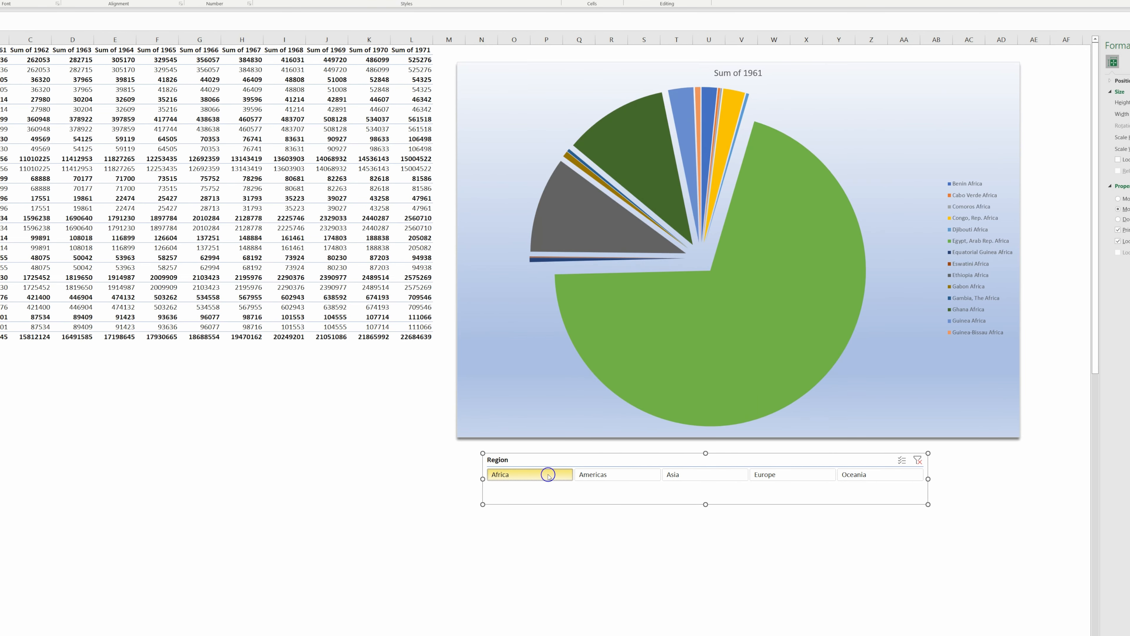
left_click(644, 475)
left_click(718, 476)
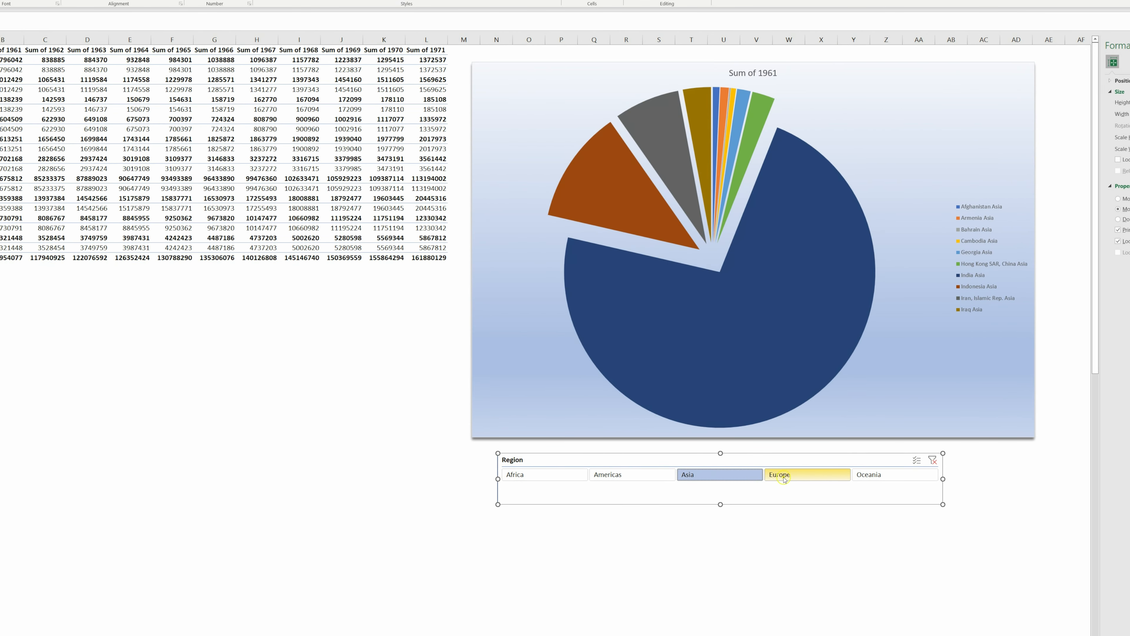
left_click(784, 475)
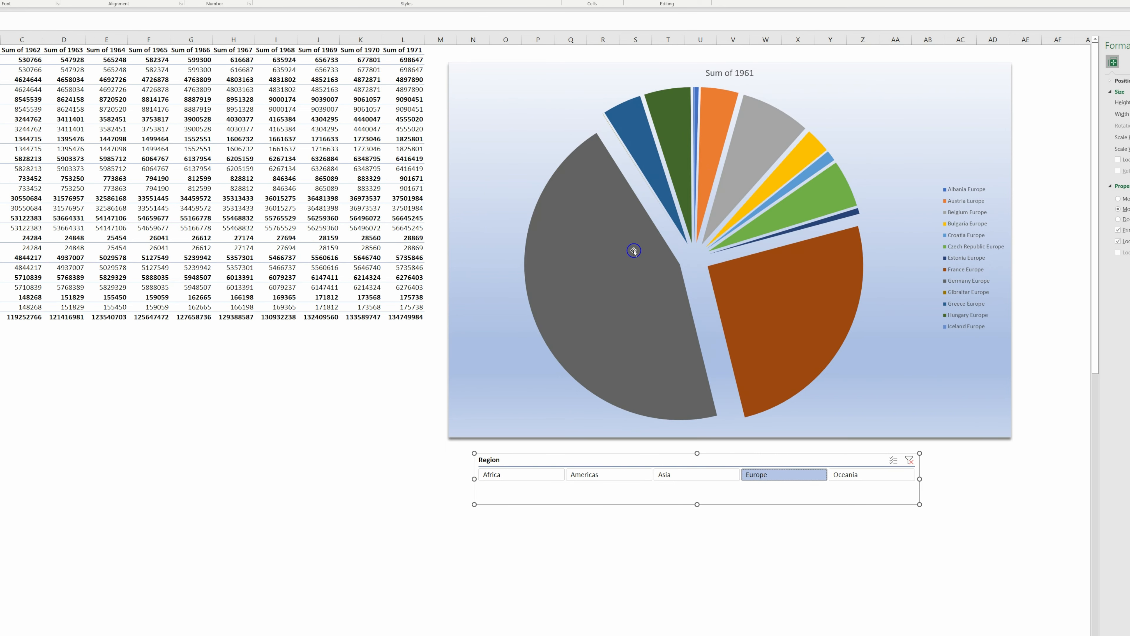
- Cut the pie chart together with its Region slicer and paste both onto another worksheet
left_click(505, 159)
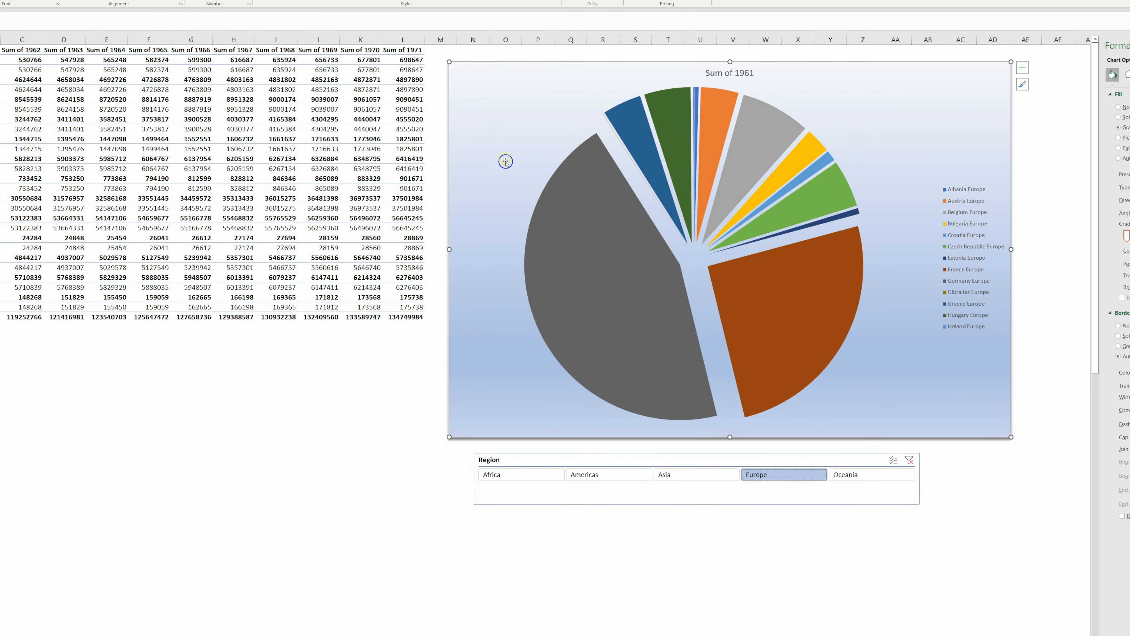
left_click(527, 457, "ctrl")
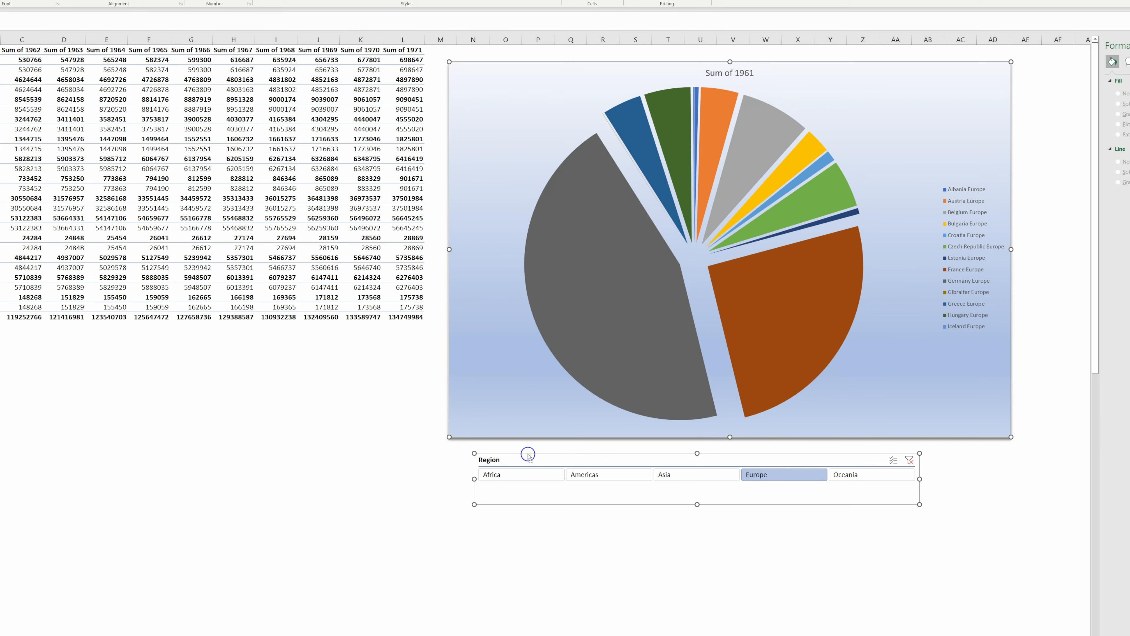
key("ctrl+x")
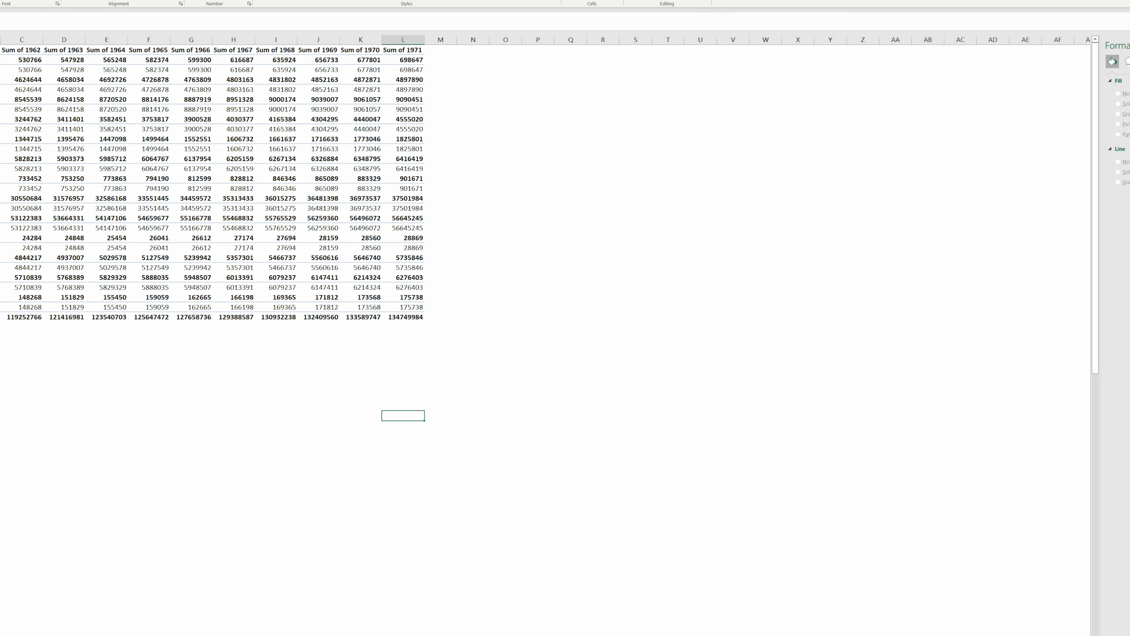
left_click(36, 635)
key("ctrl+v")
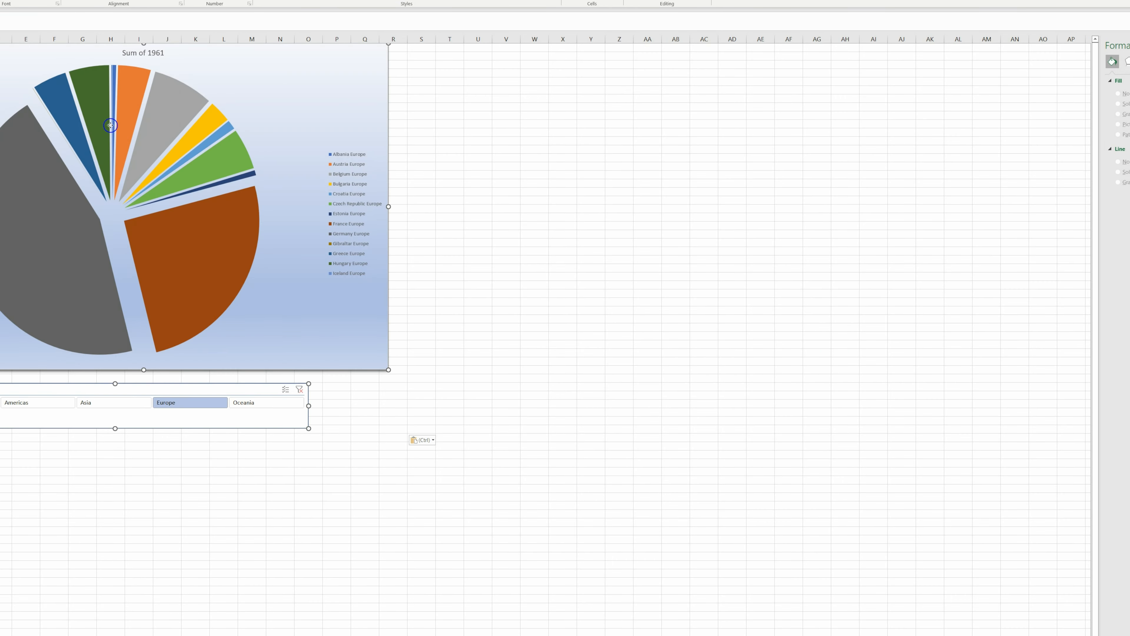
- Arrange the pasted pie chart and Region slicer on the sheet, placing the slicer centred below the chart
left_click_drag(157, 51, 502, 77)
left_click(414, 502)
left_click_drag(436, 414, 200, 425)
left_click(54, 81)
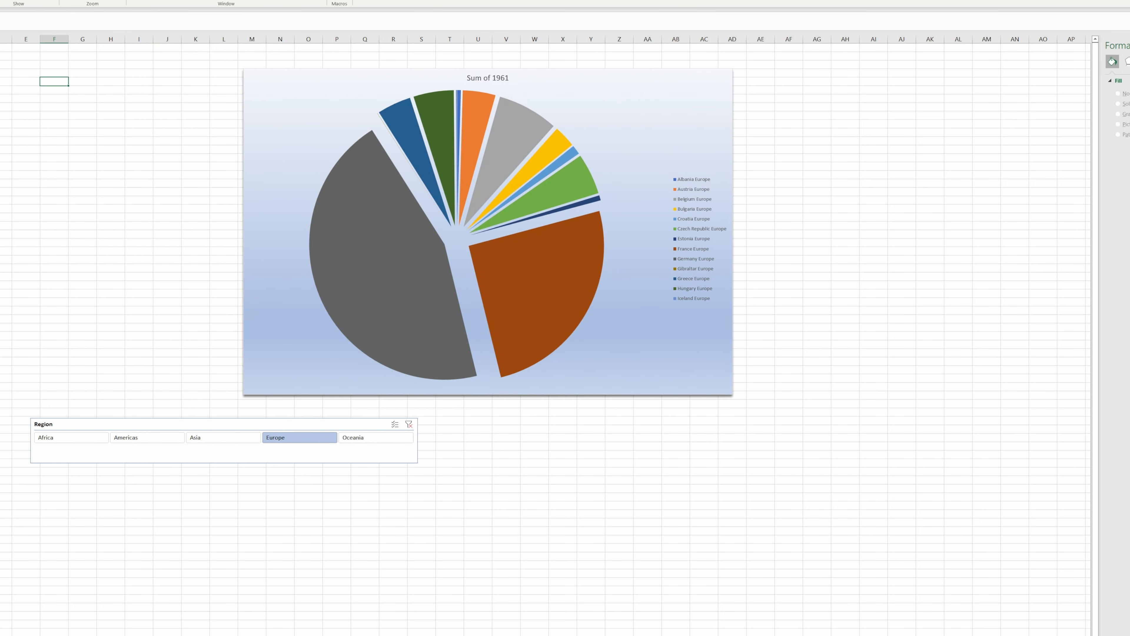
left_click_drag(172, 425, 414, 441)
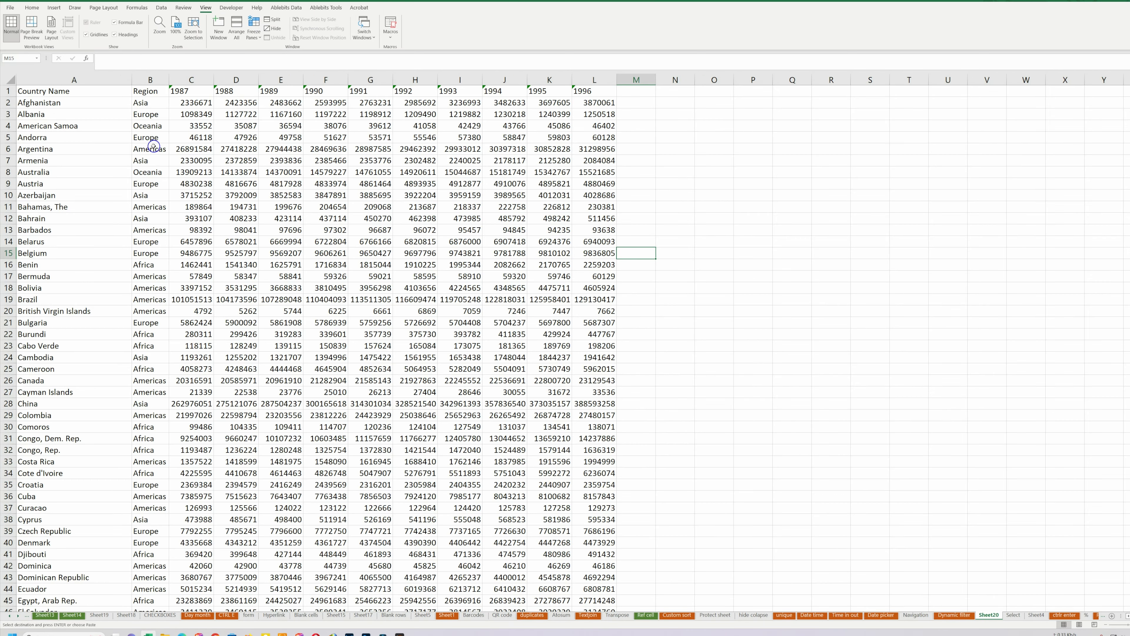
- Narrow the Country Name column and convert the data range A1:L191 into a table with headers
left_click_drag(131, 80, 103, 81)
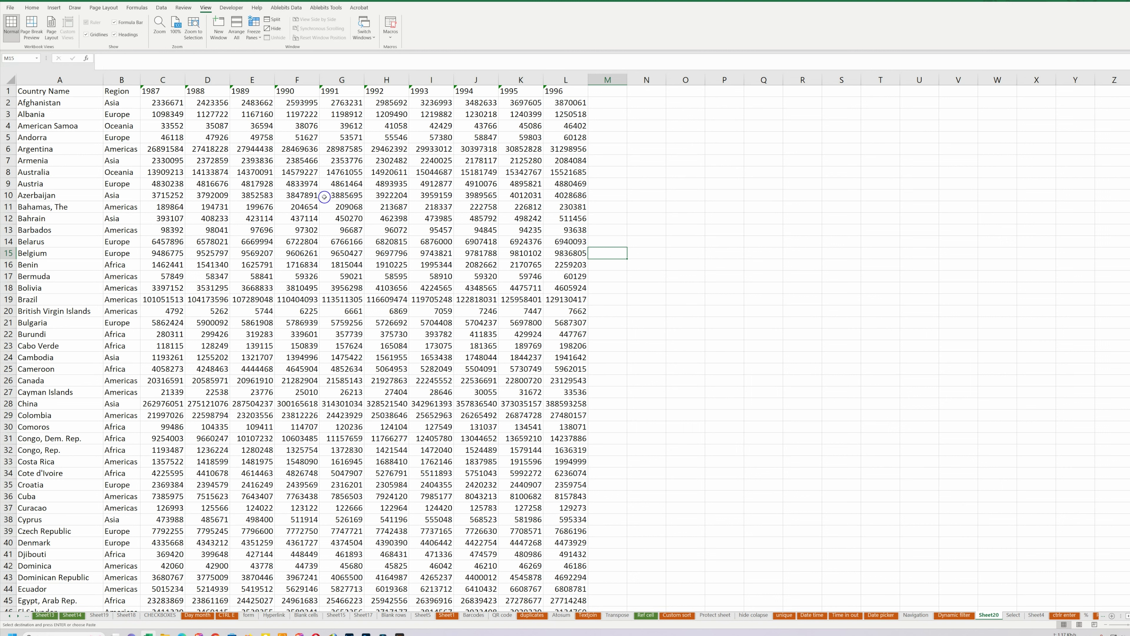
left_click(286, 237)
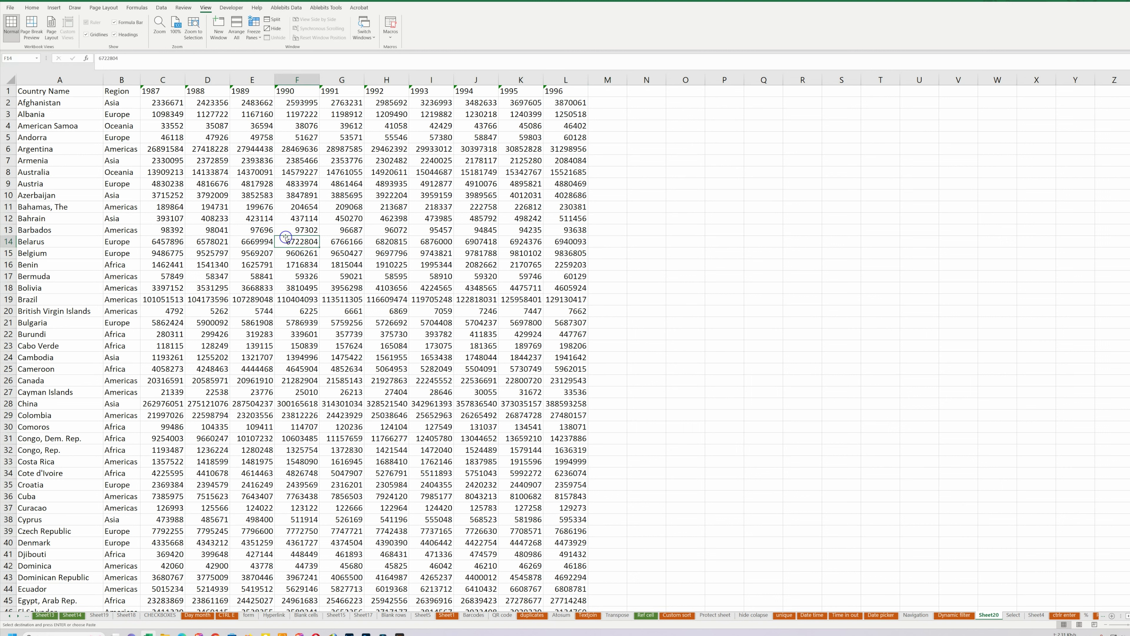
key("ctrl+t")
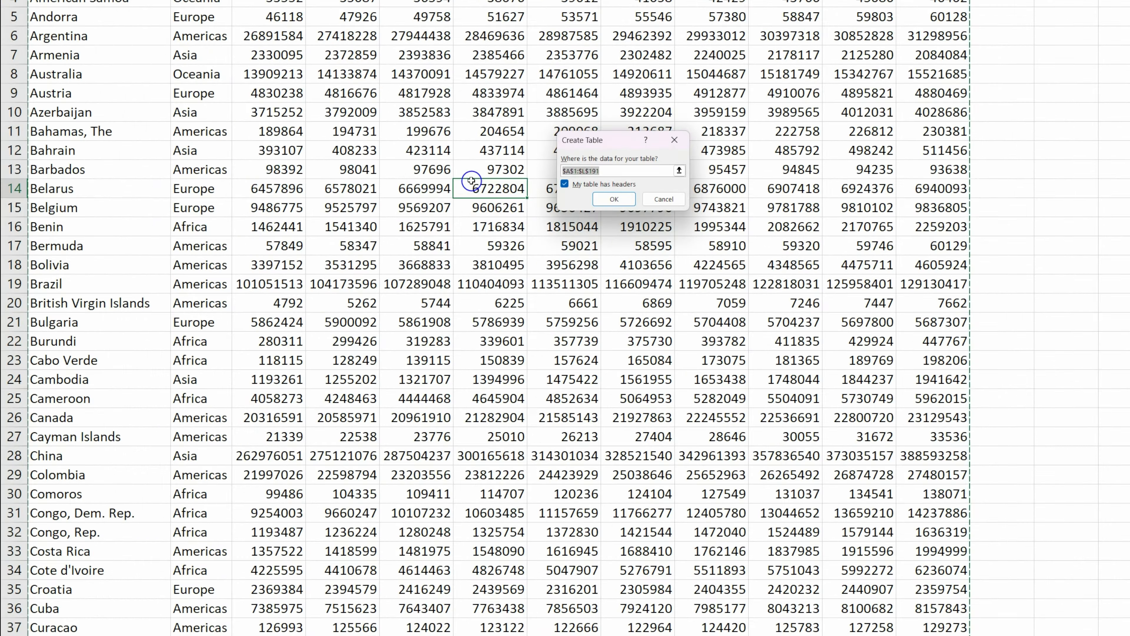
left_click_drag(619, 140, 658, 194)
scroll(955, 252, "down", 9)
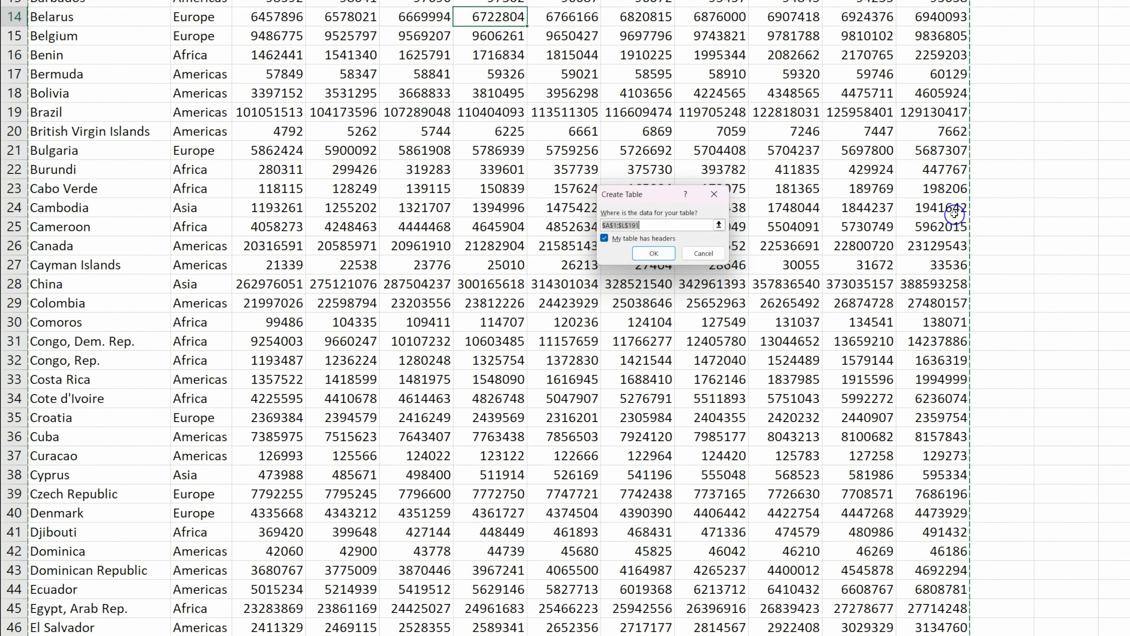
scroll(956, 251, "down", 20)
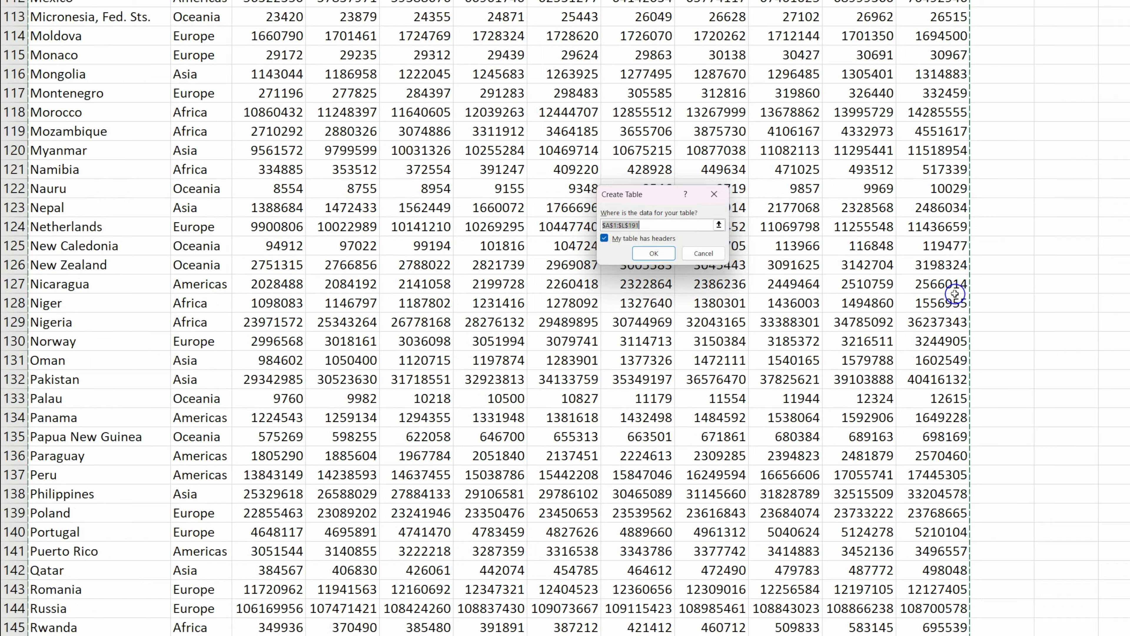
scroll(956, 293, "down", 10)
scroll(939, 292, "up", 9)
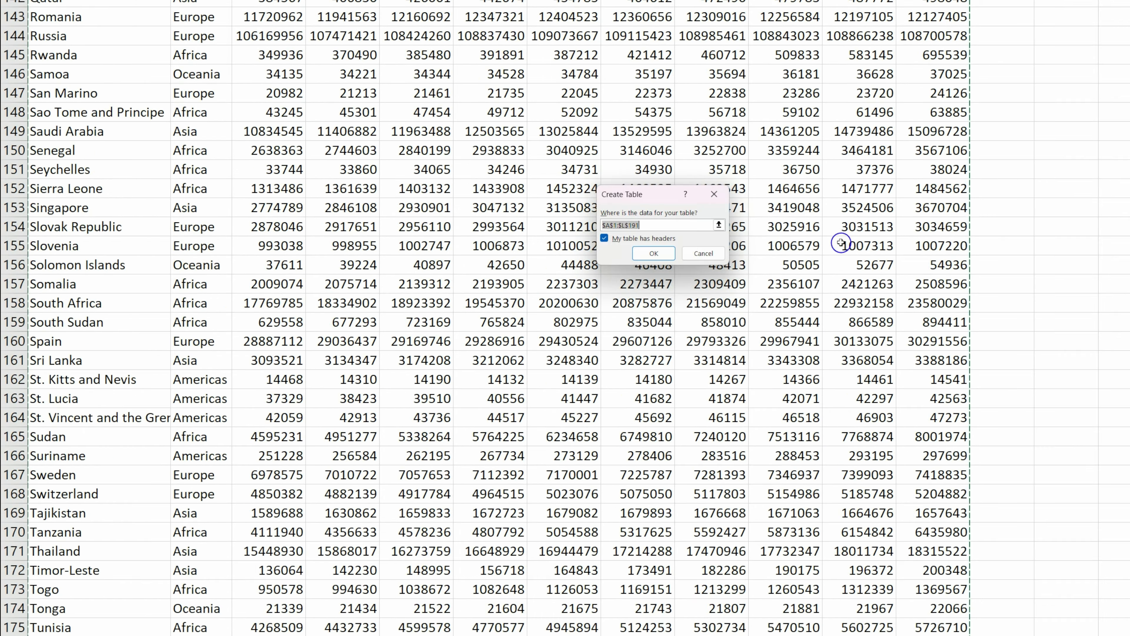
left_click(652, 254)
- Apply the light green banded style to the new table and deselect it
scroll(668, 245, "up", 10)
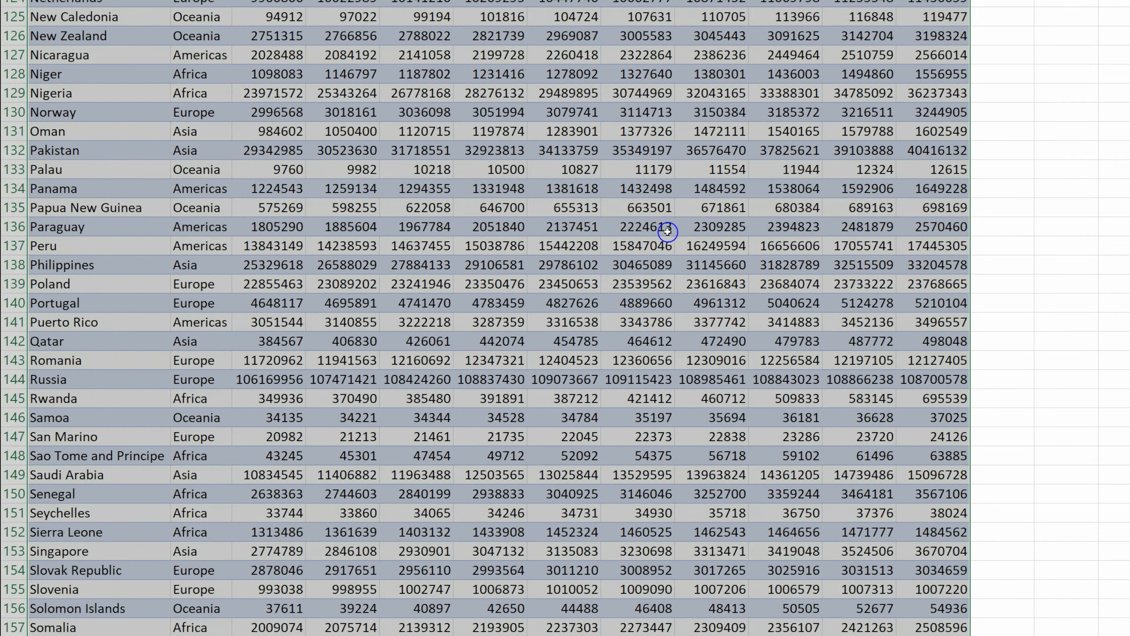
scroll(671, 250, "up", 5)
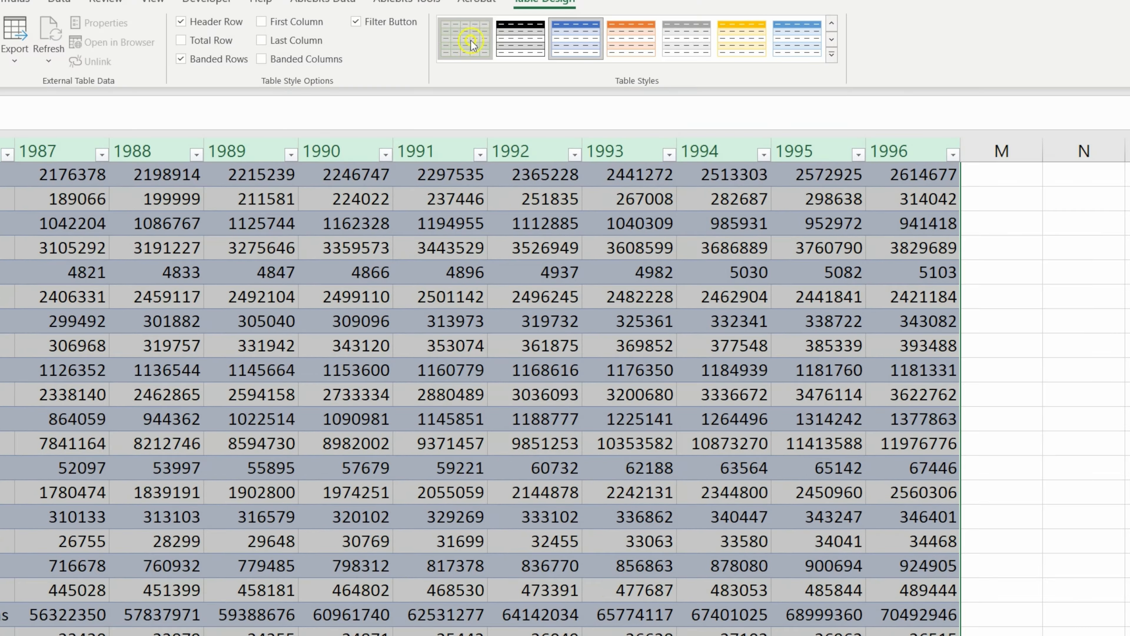
left_click(471, 41)
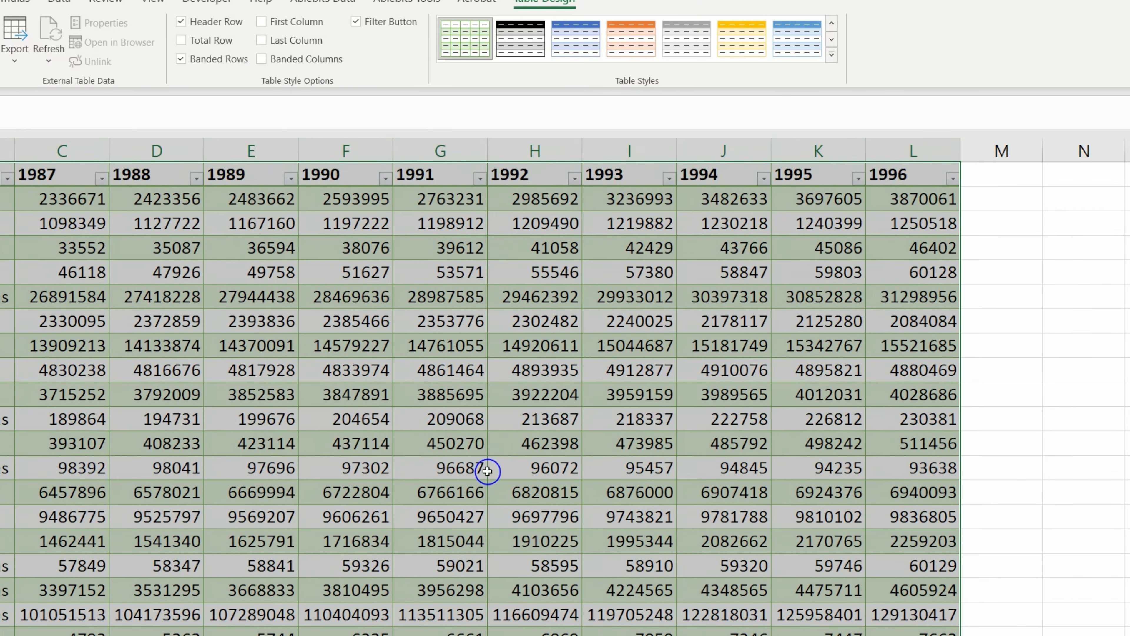
left_click(441, 614)
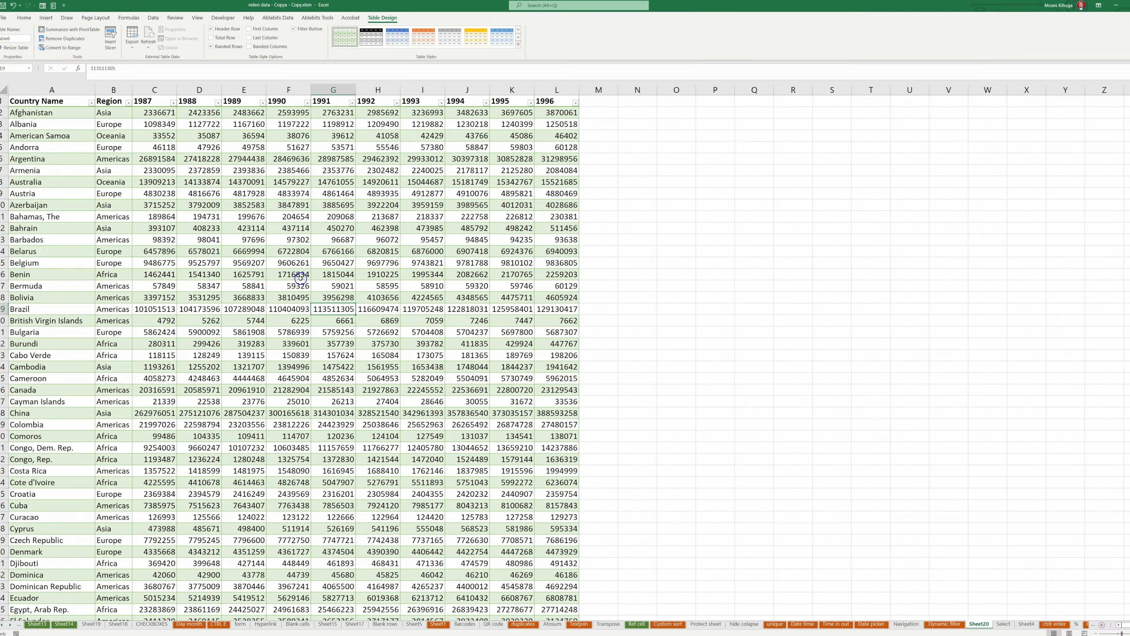
- Insert a PivotChart from the table on a new worksheet and move it well clear of the PivotTable
left_click(289, 286)
left_click(47, 17)
scroll(280, 232, "down", 1)
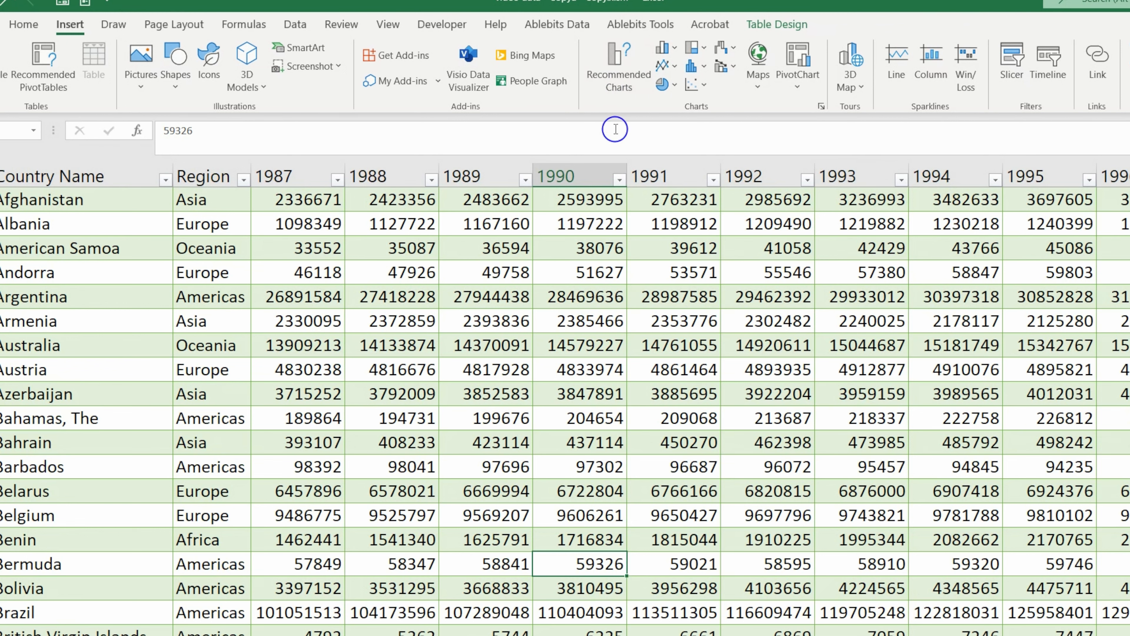
scroll(652, 174, "up", 1)
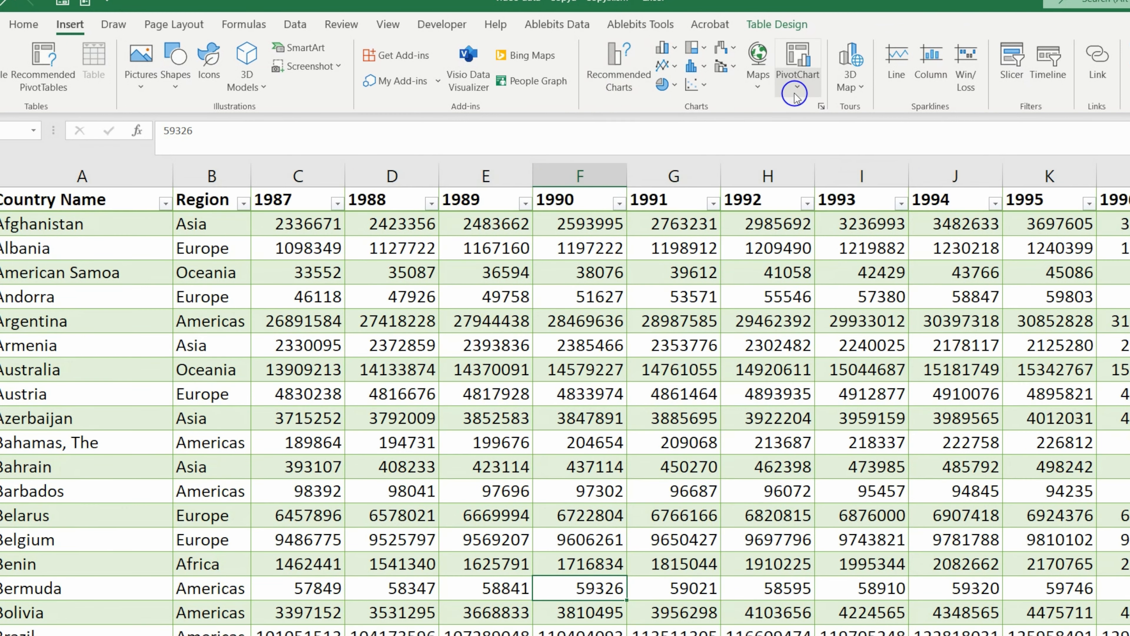
left_click(795, 94)
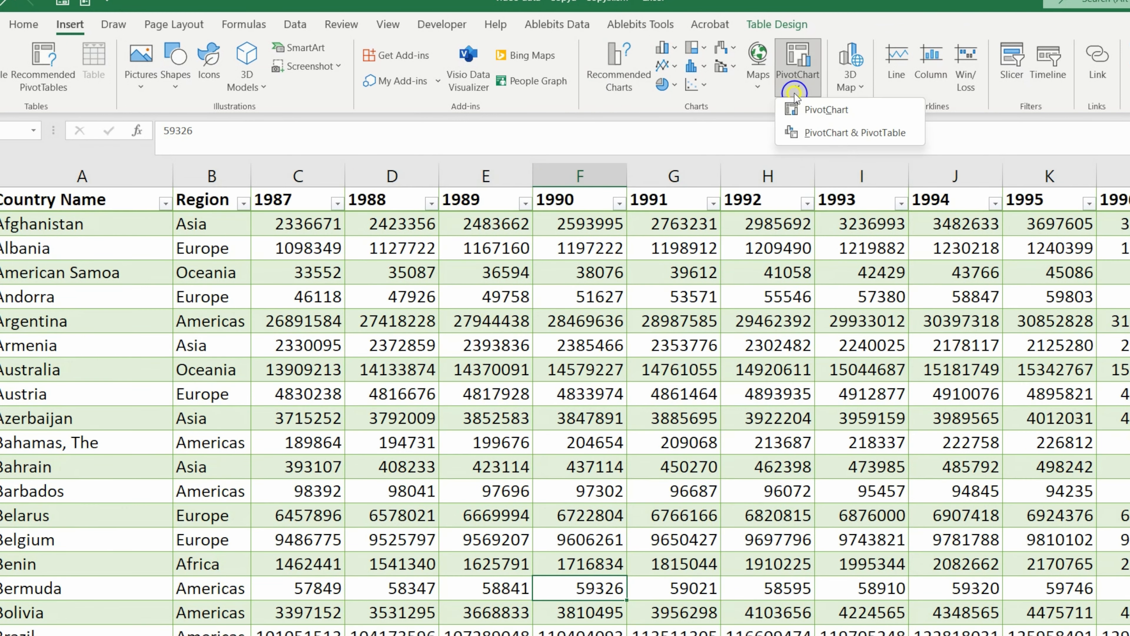
left_click(808, 112)
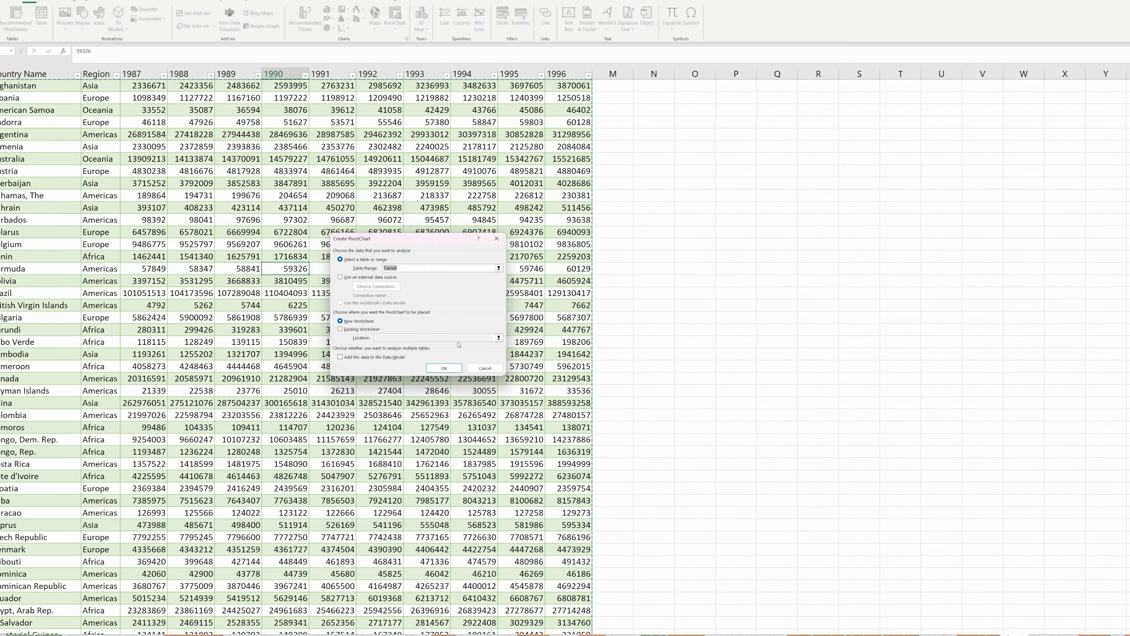
left_click(443, 369)
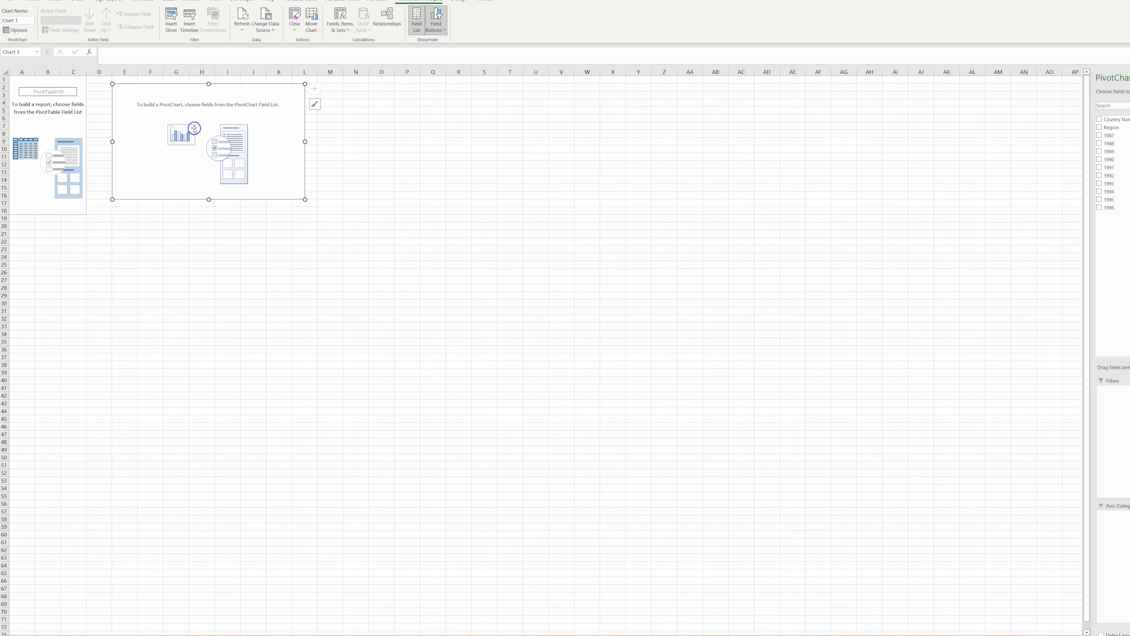
left_click_drag(195, 89, 632, 115)
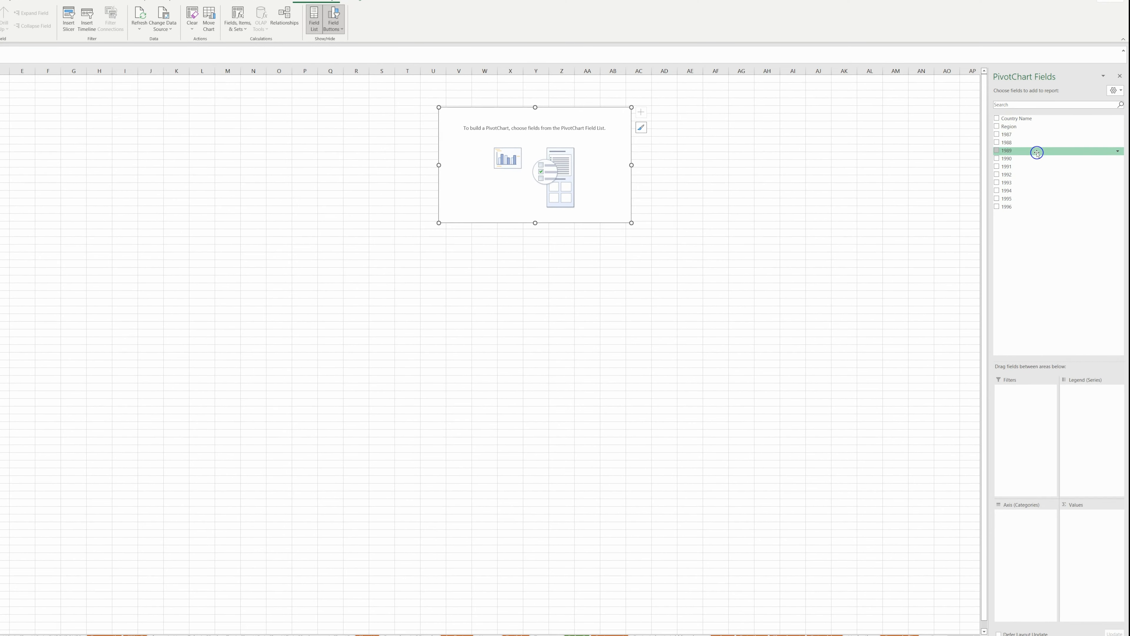
- Add Country Name, Region and every year from 1987 to 1996 to the PivotChart fields
left_click(997, 118)
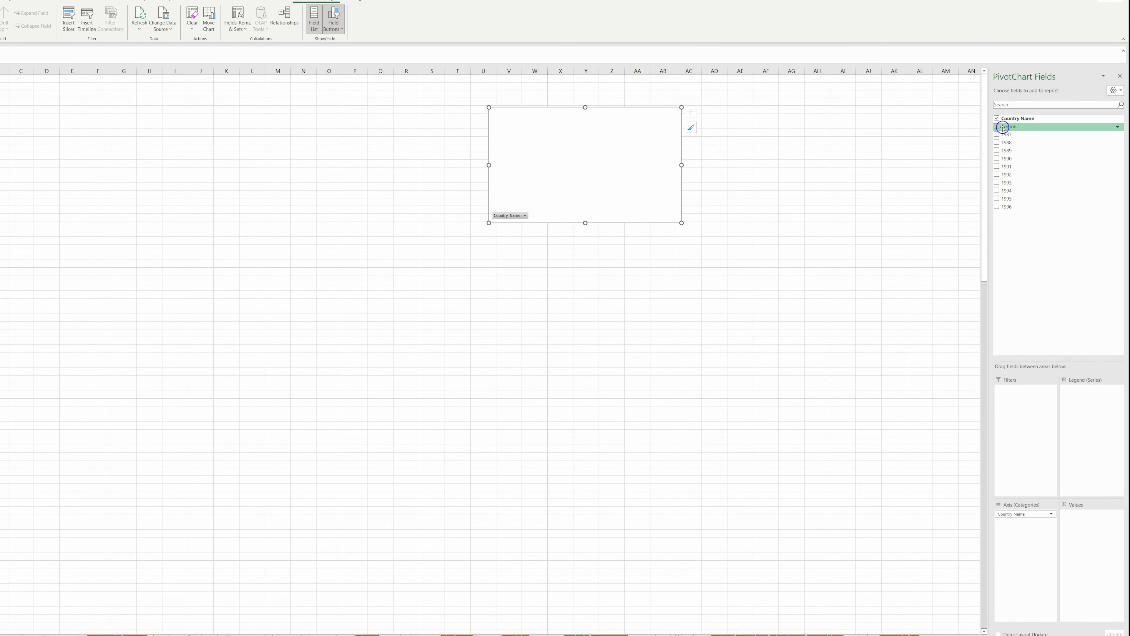
left_click(997, 126)
left_click(997, 135)
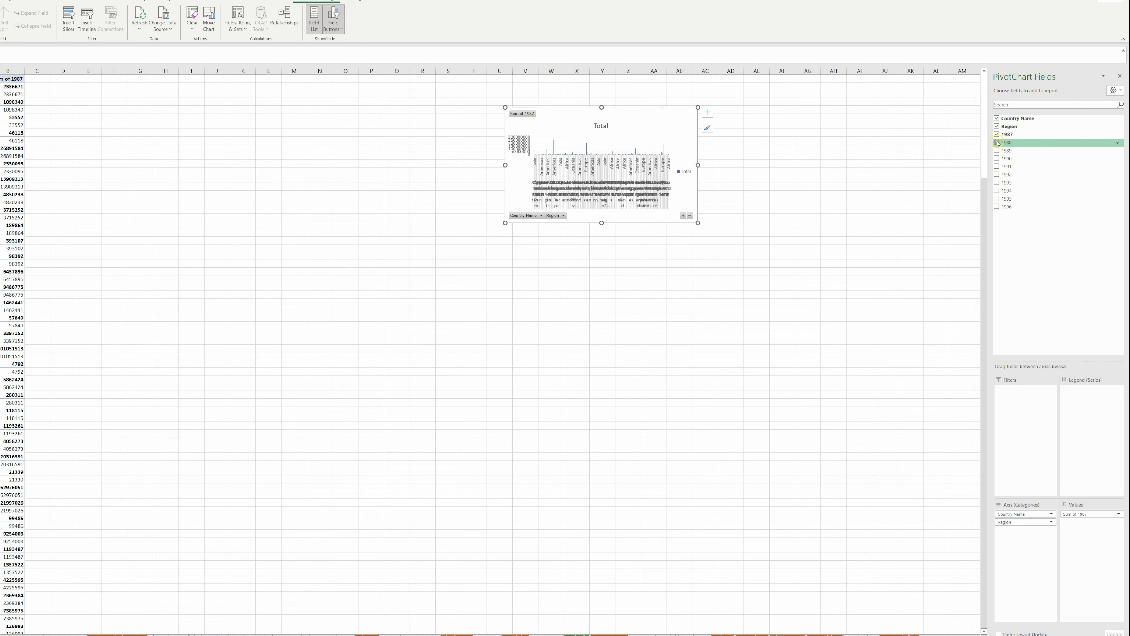
left_click(998, 142)
left_click(997, 150)
left_click(997, 158)
left_click(998, 166)
left_click(997, 175)
left_click(997, 183)
left_click(998, 191)
left_click(997, 199)
left_click(998, 207)
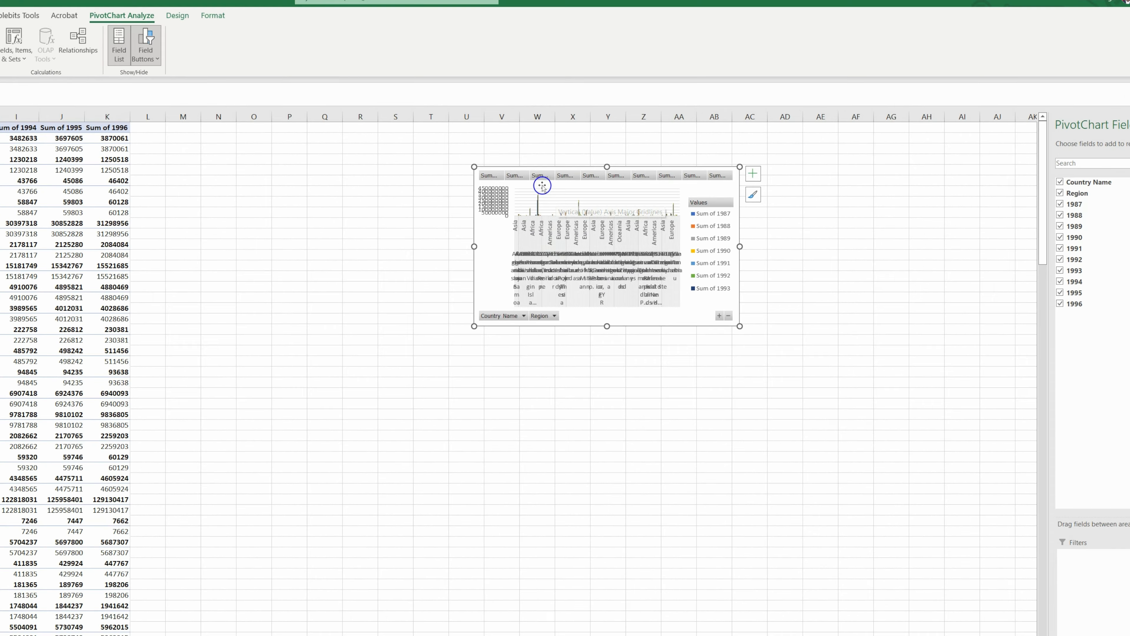
- Examine the chart types available for the PivotChart, including Pie, Area, Stock, Radar, Histogram, Sunburst, Box & Whisker, Surface and Map
right_click(619, 120)
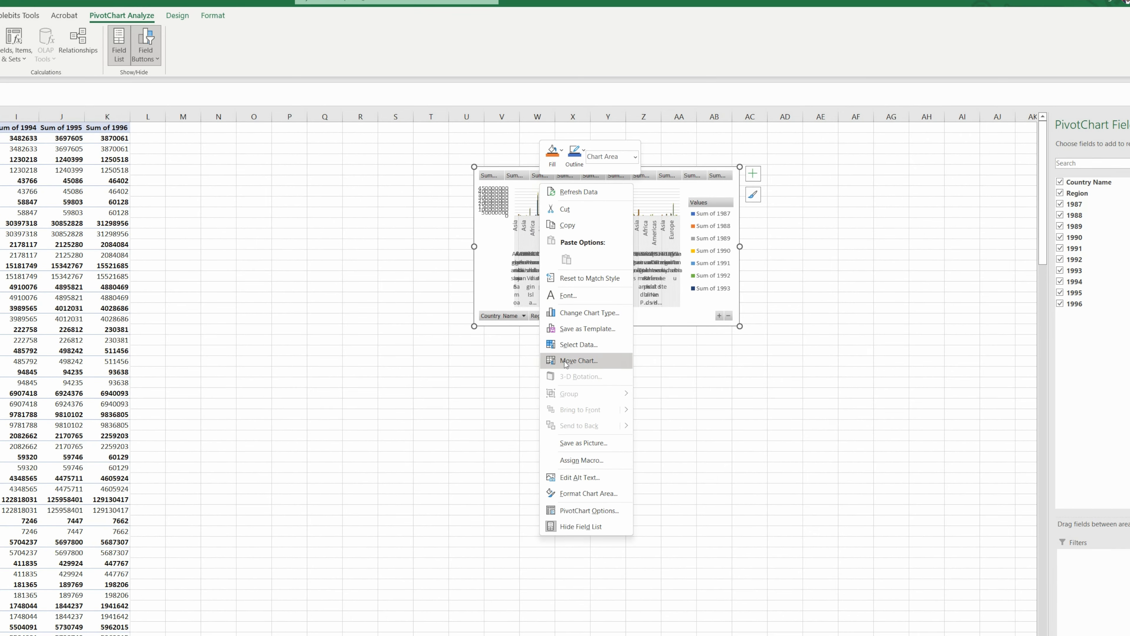
left_click(579, 313)
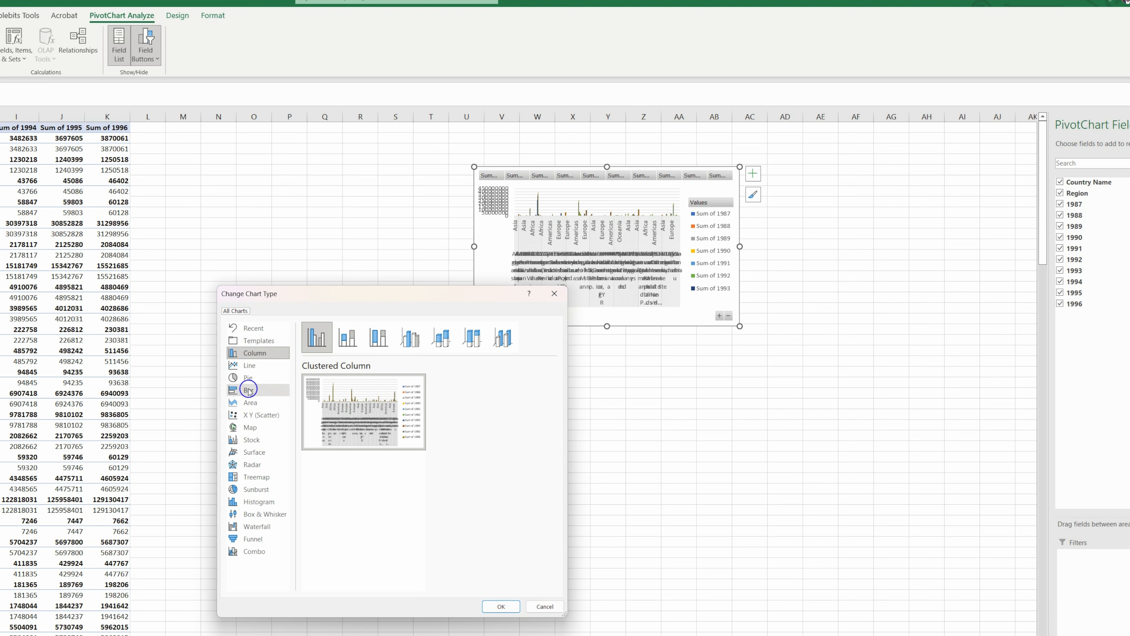
left_click(246, 379)
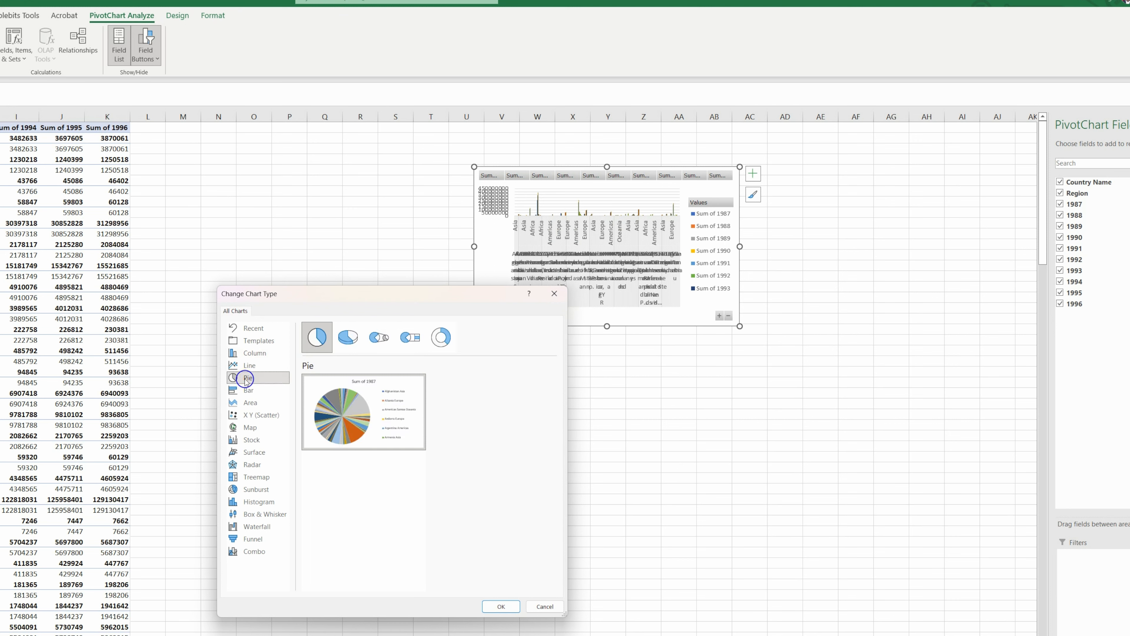
left_click(246, 389)
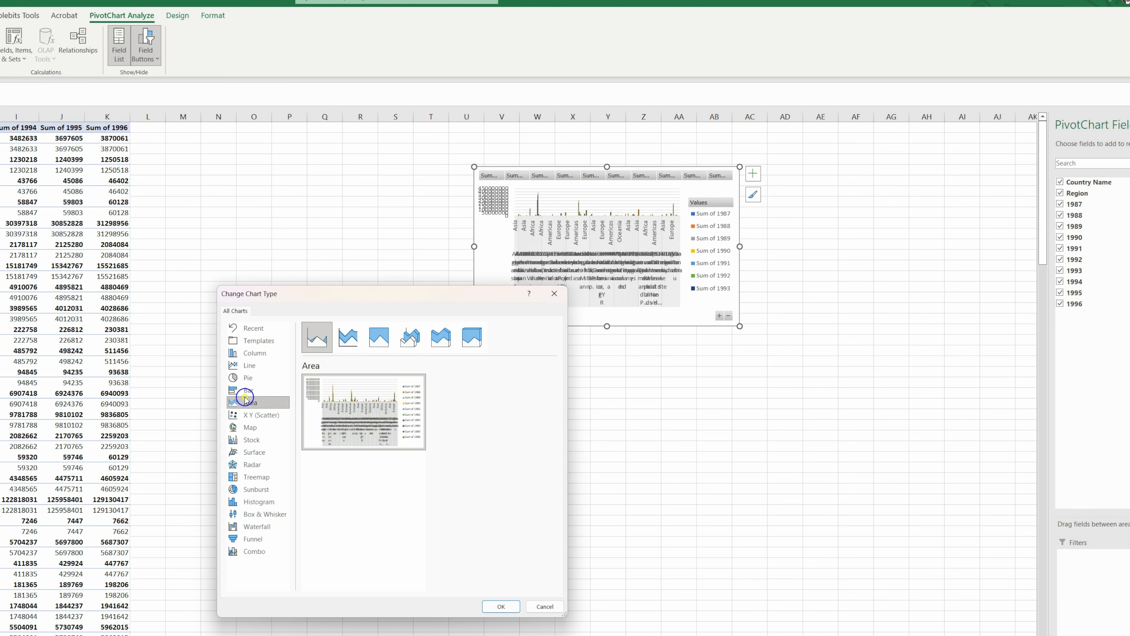
left_click(252, 439)
left_click(257, 465)
left_click(253, 502)
left_click(252, 490)
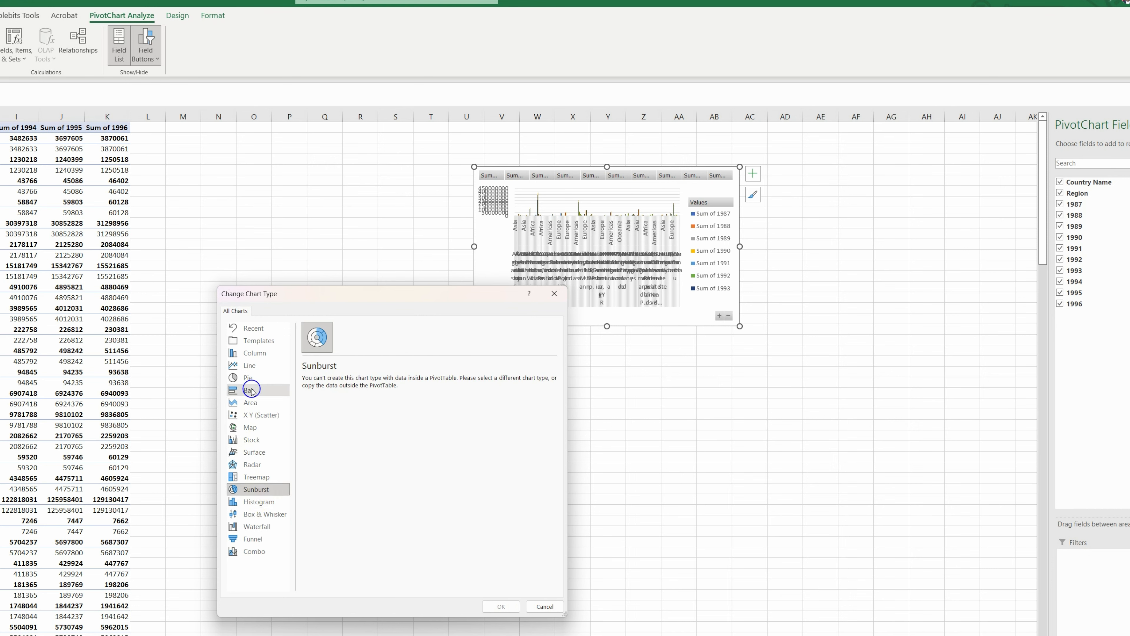
left_click(259, 513)
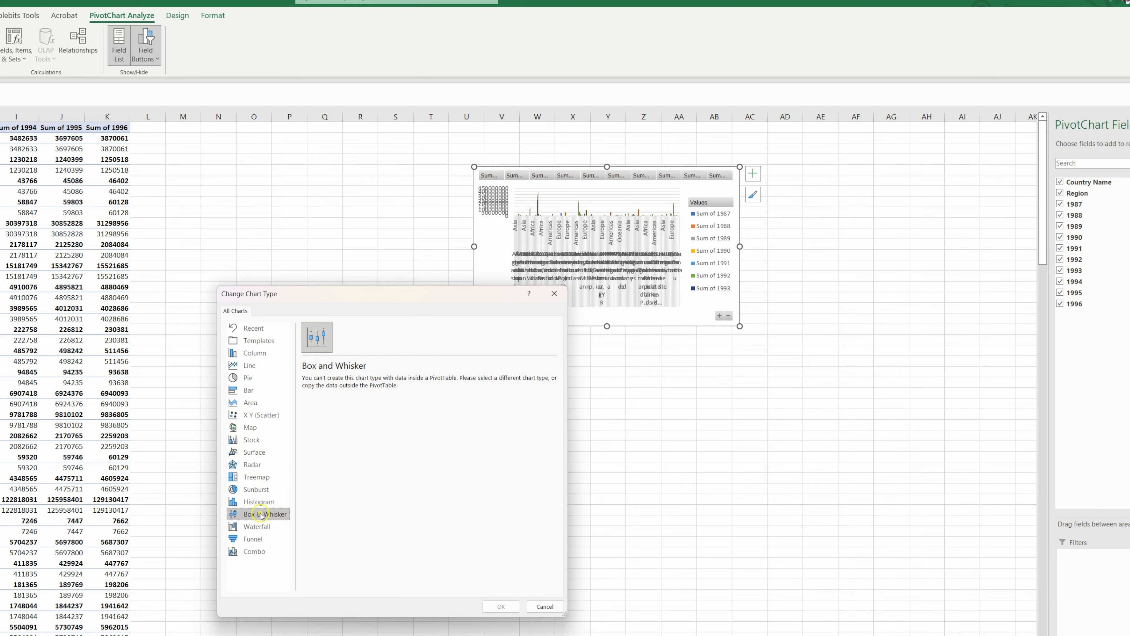
left_click(257, 502)
left_click(256, 489)
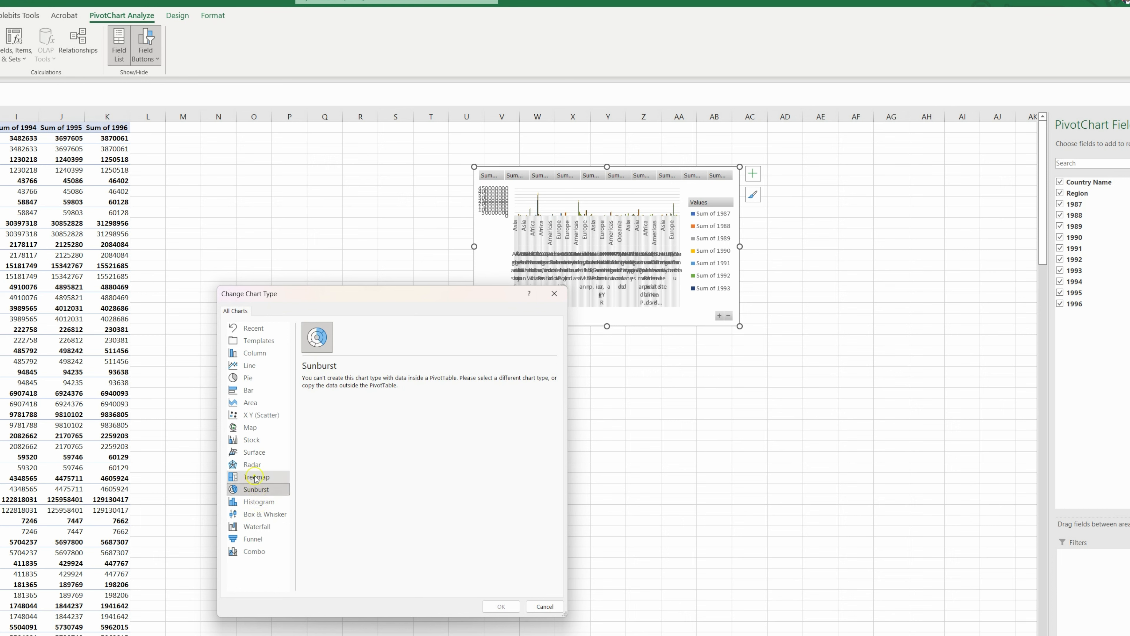
left_click(253, 464)
left_click(254, 452)
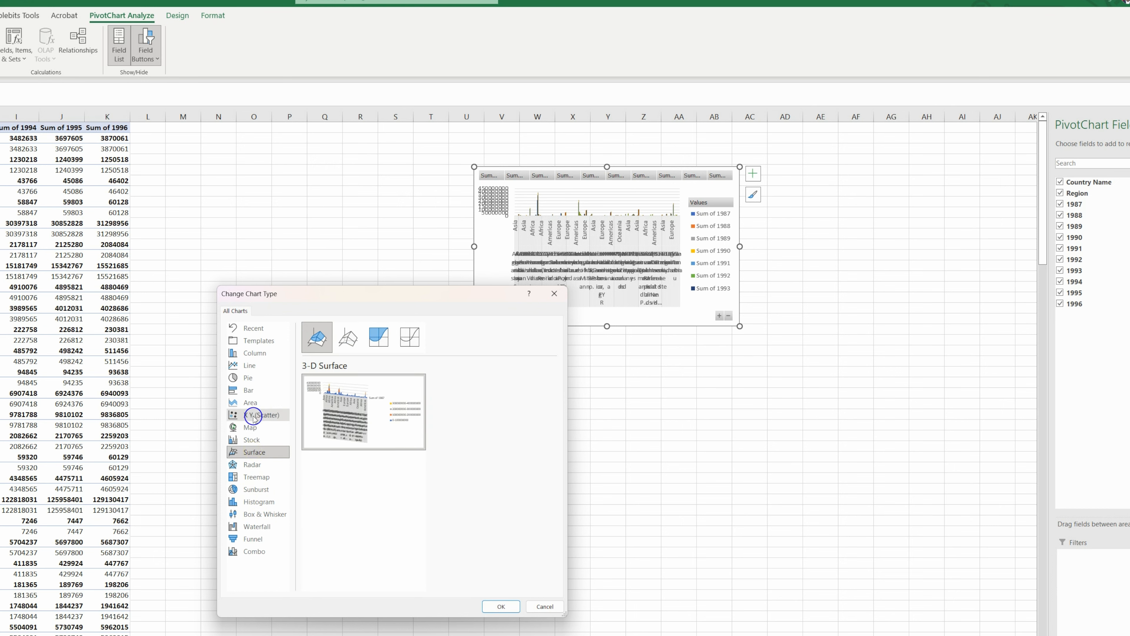
left_click(252, 428)
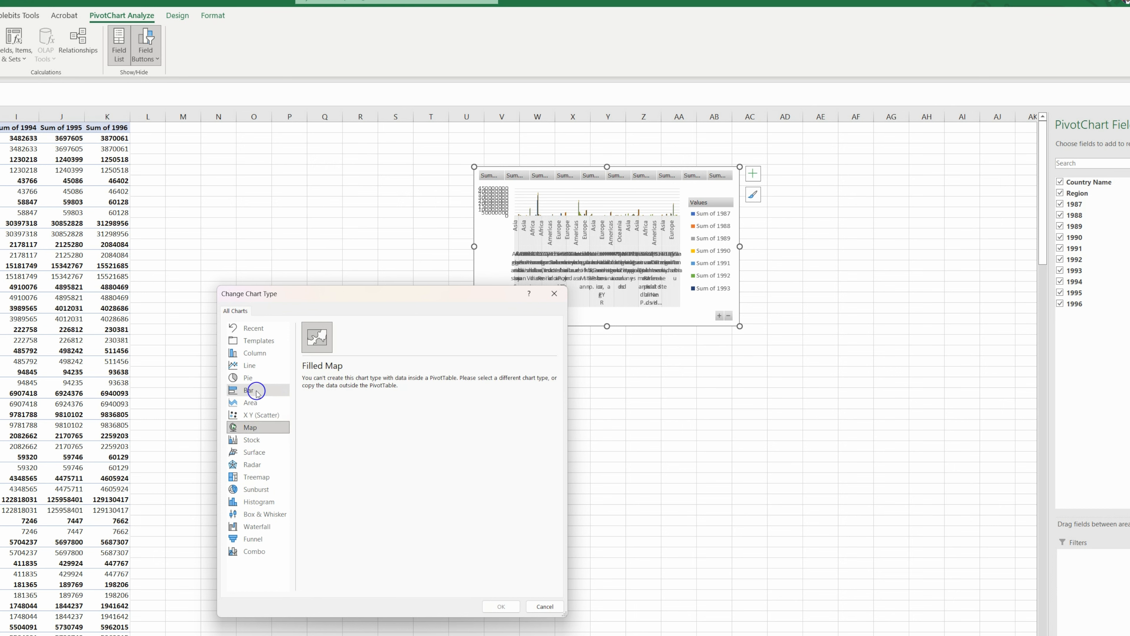
- Change the PivotChart to a standard Pie chart
left_click(252, 377)
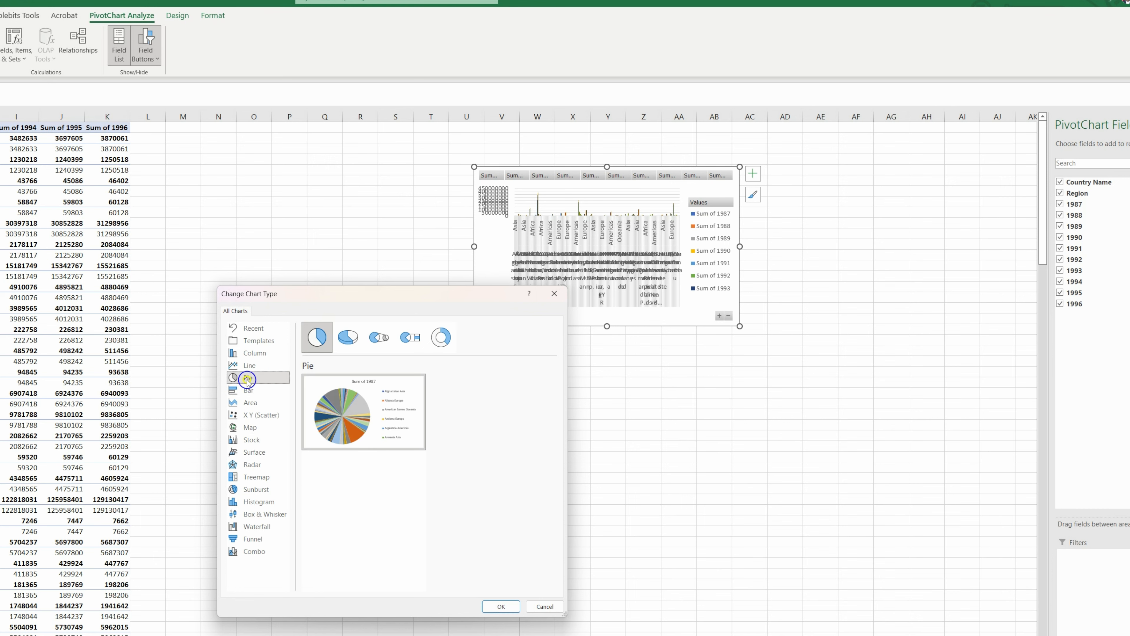
mouse_move(330, 396)
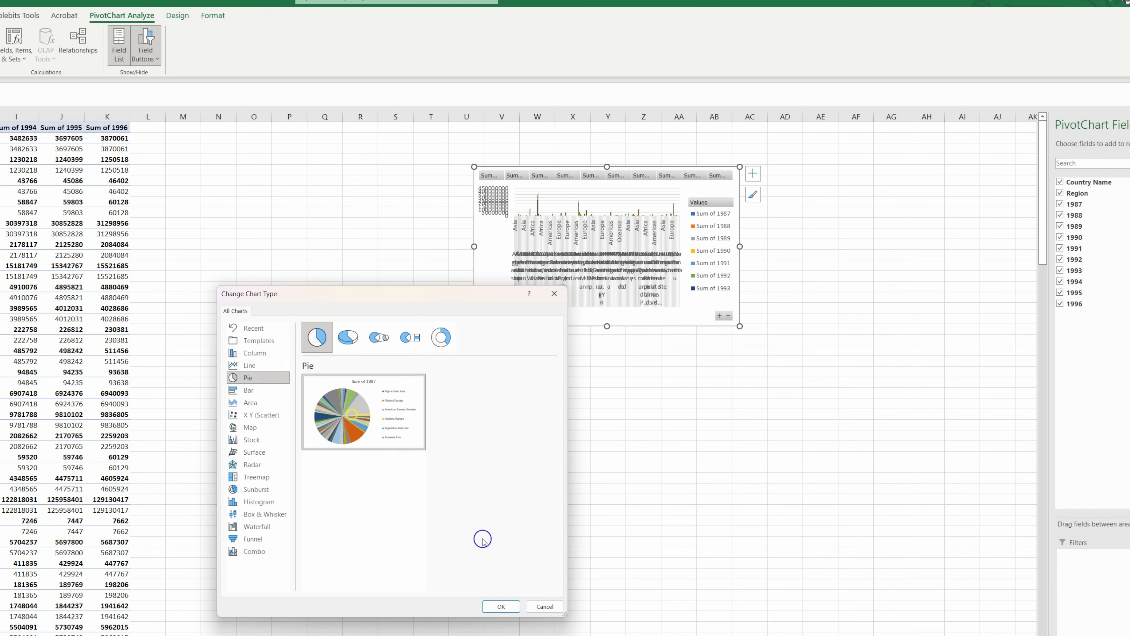
left_click(502, 608)
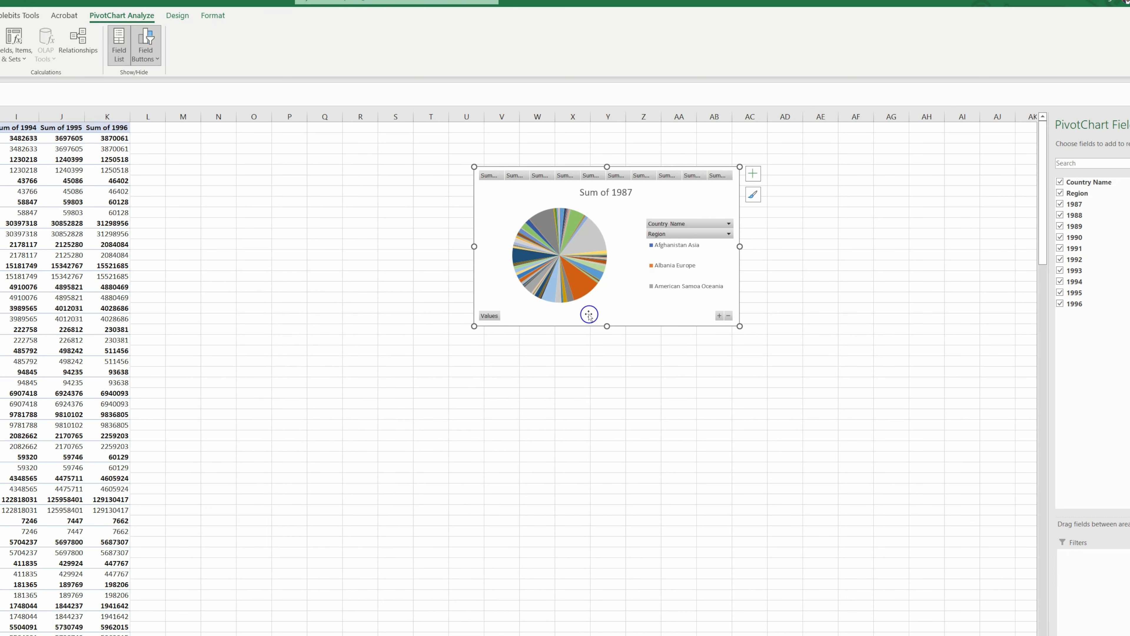
- Enlarge the pie chart and position it beside the PivotTable so it spans about columns M to AC
left_click_drag(739, 326, 1010, 634)
left_click_drag(791, 196, 537, 202)
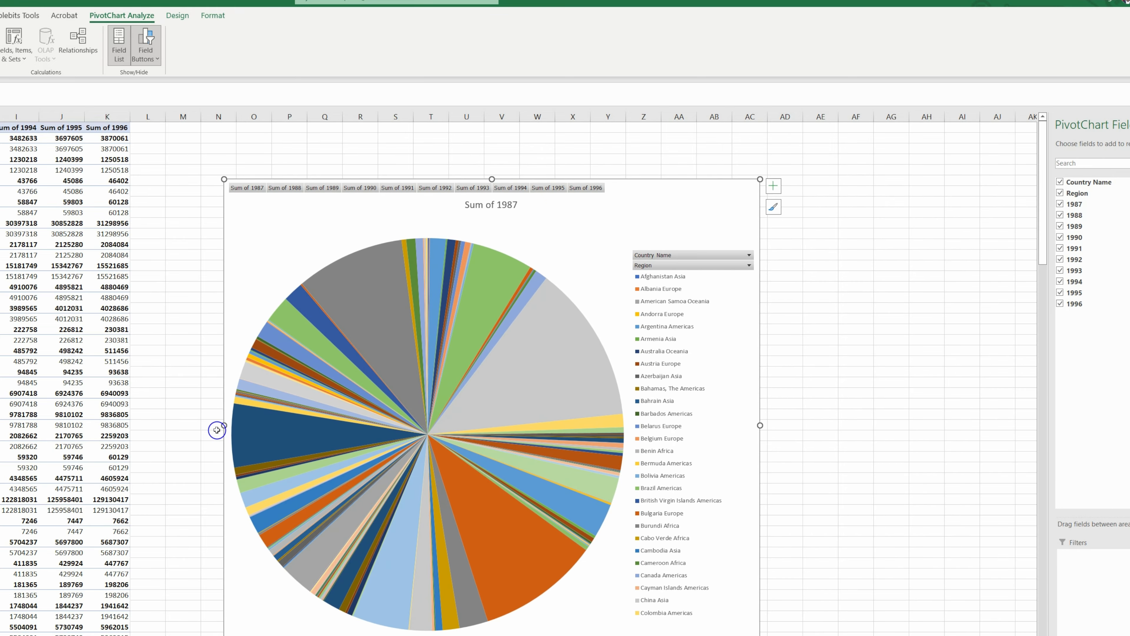
left_click_drag(226, 428, 165, 429)
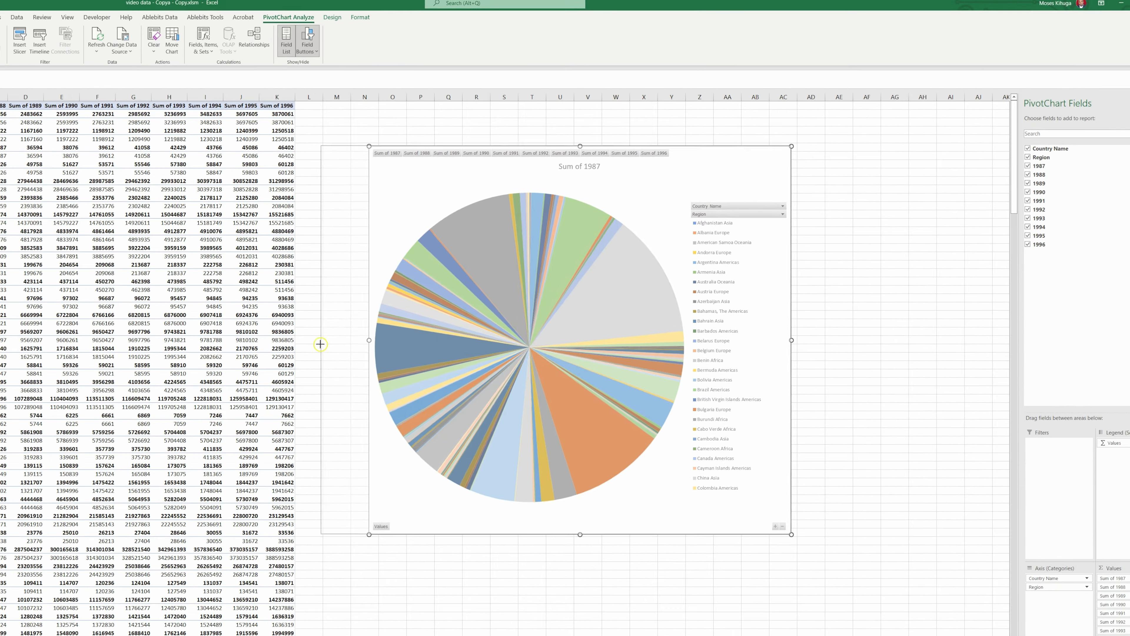
left_click_drag(561, 146, 556, 127)
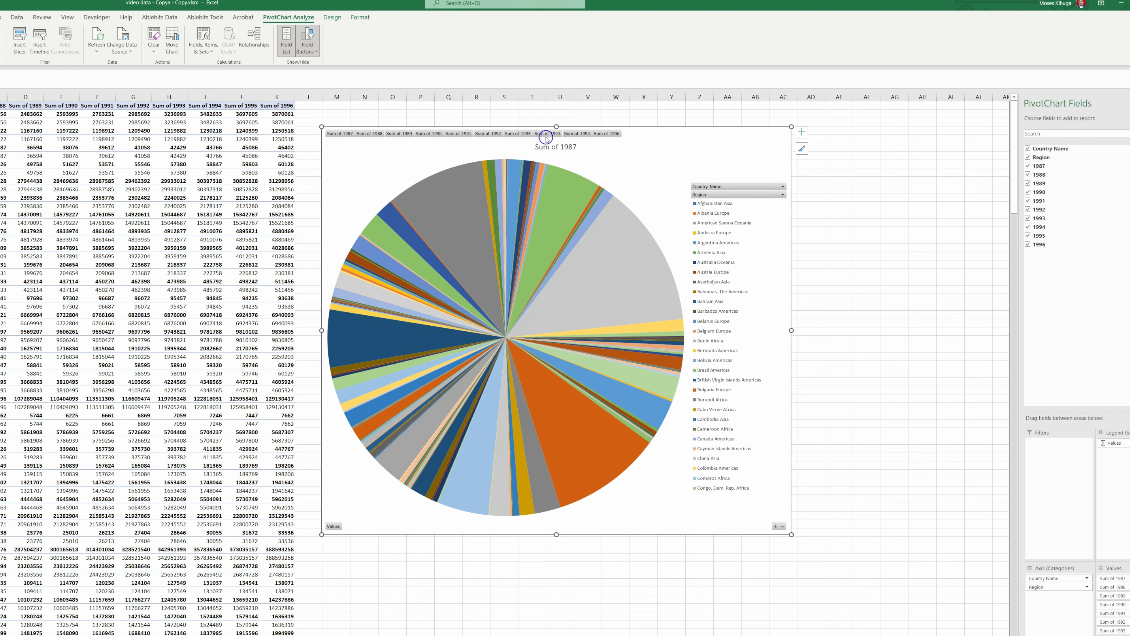
- Hide all field buttons on the pie chart and move the chart title into the chart's upper-left corner
right_click(483, 137)
left_click(506, 232)
left_click(554, 138)
left_click_drag(550, 141, 508, 141)
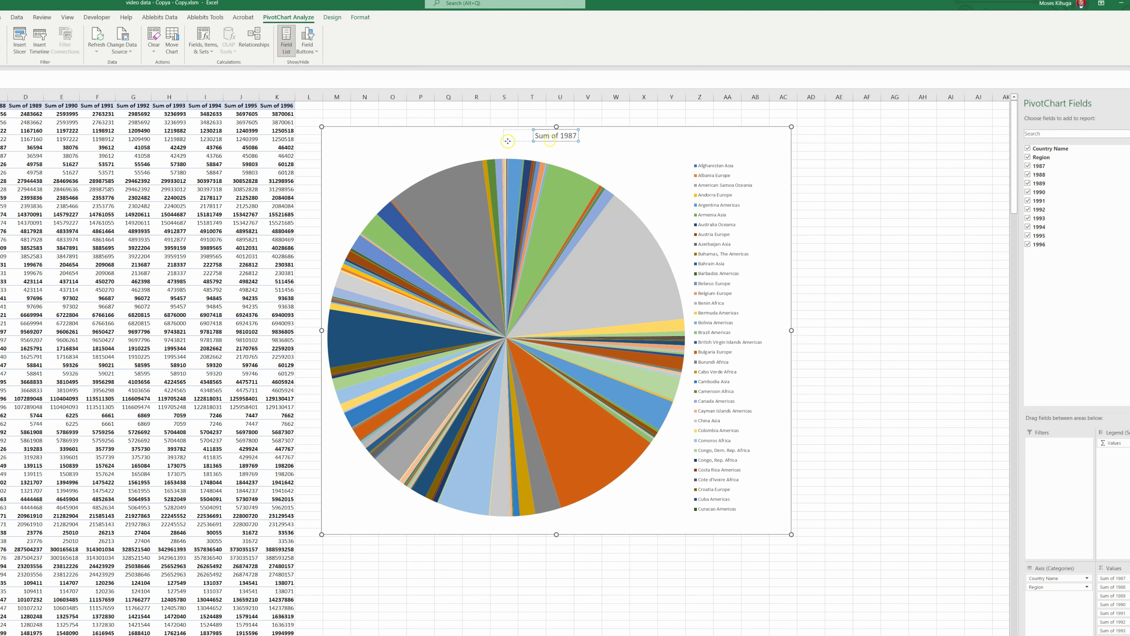
left_click_drag(343, 141, 344, 142)
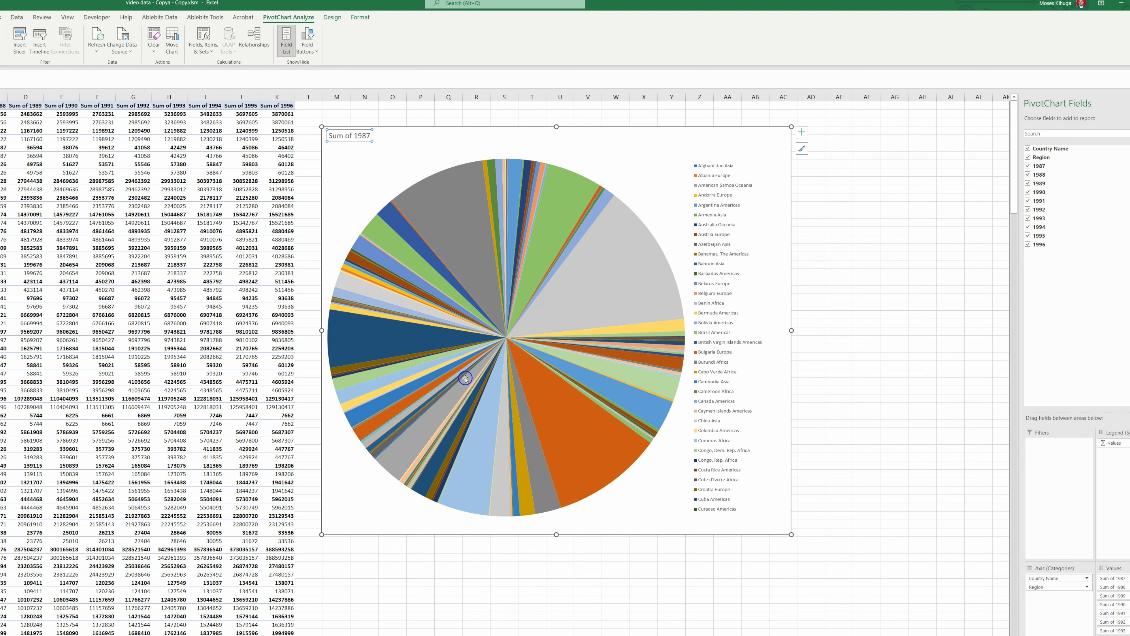
- Insert a slicer for the Region field of the PivotChart
left_click(631, 156)
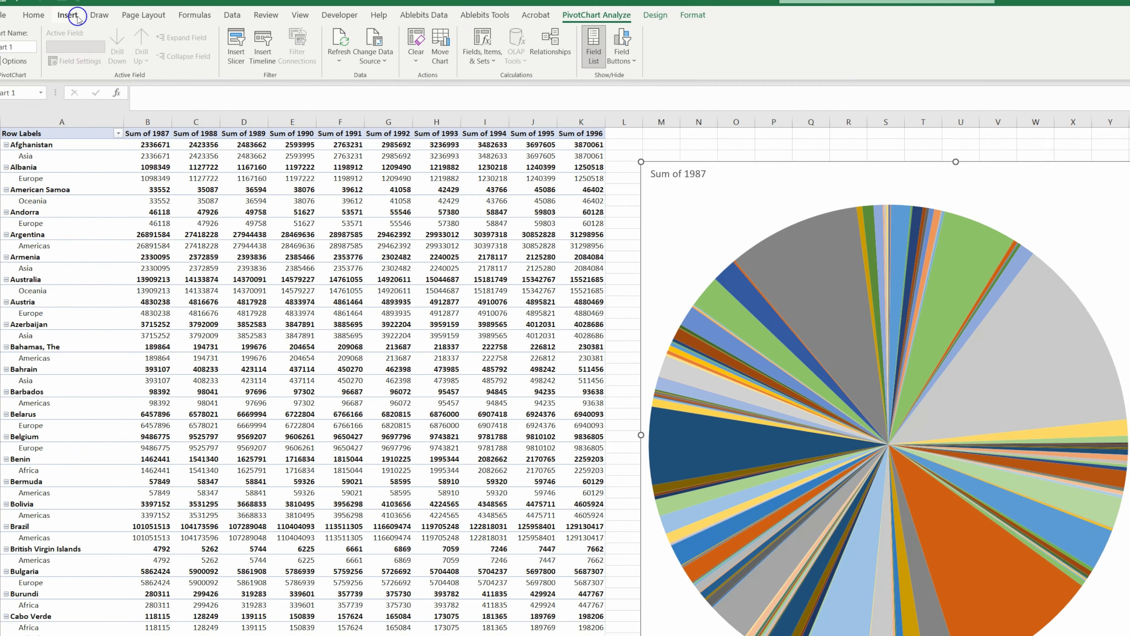
left_click(74, 15)
left_click(756, 42)
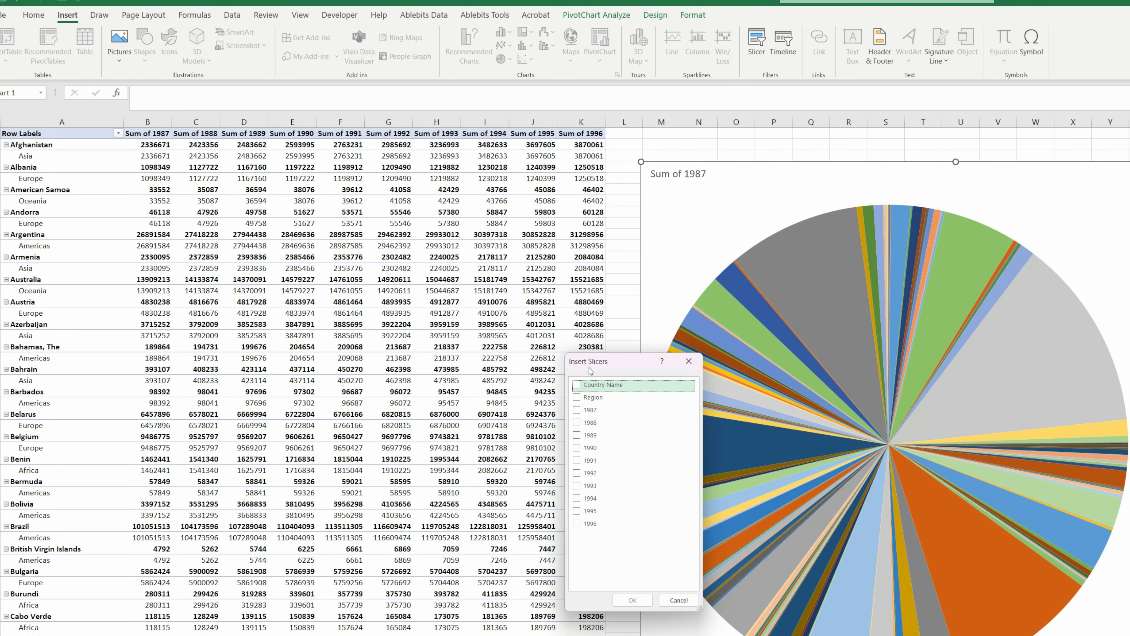
left_click_drag(590, 365, 690, 350)
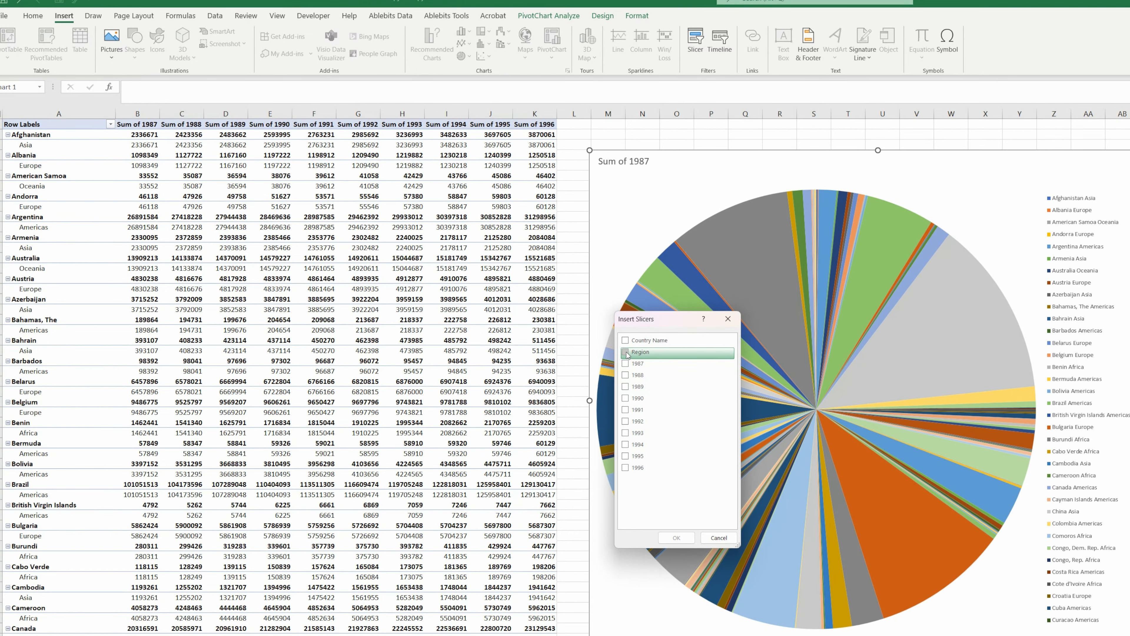
left_click(625, 351)
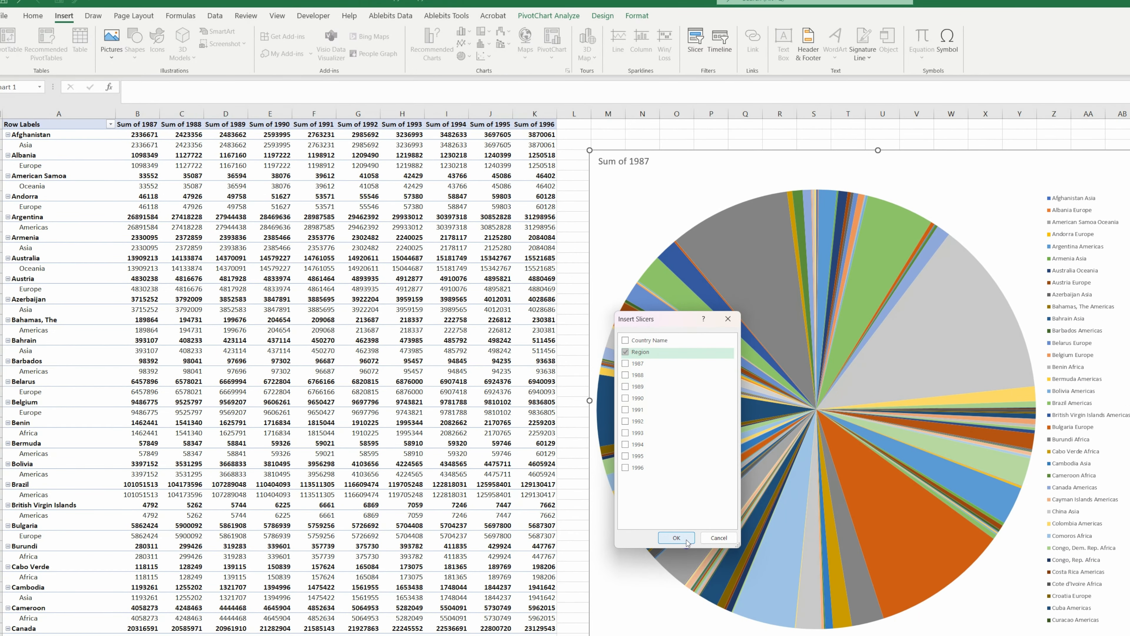
left_click(676, 538)
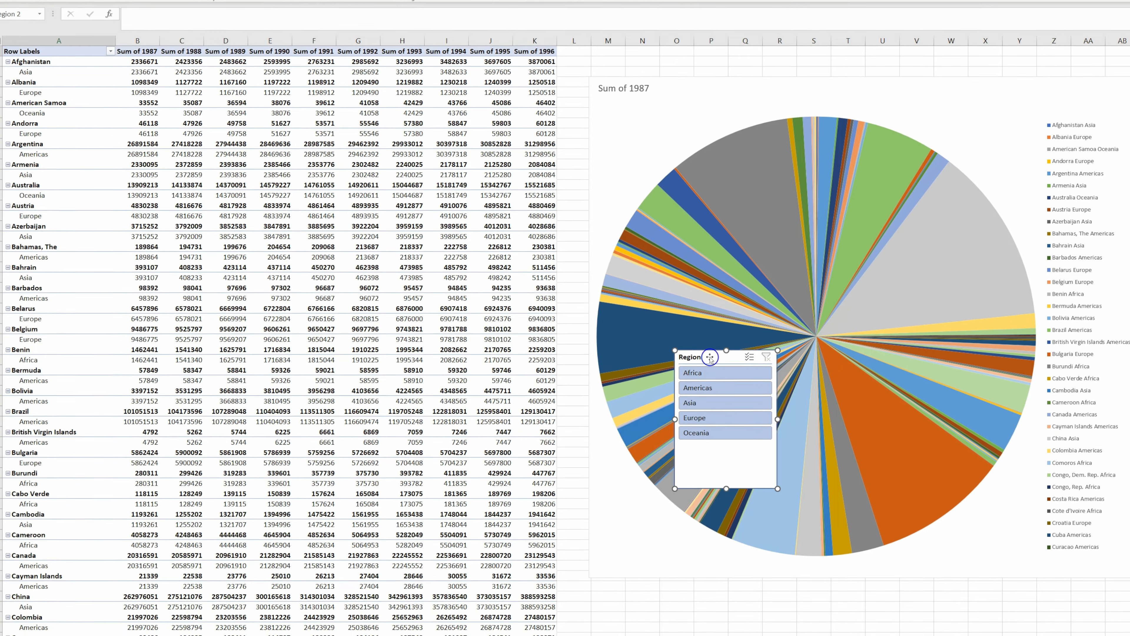
- Move the Region slicer below the pie chart and widen it to about 9.3 inches
left_click_drag(714, 353, 657, 487)
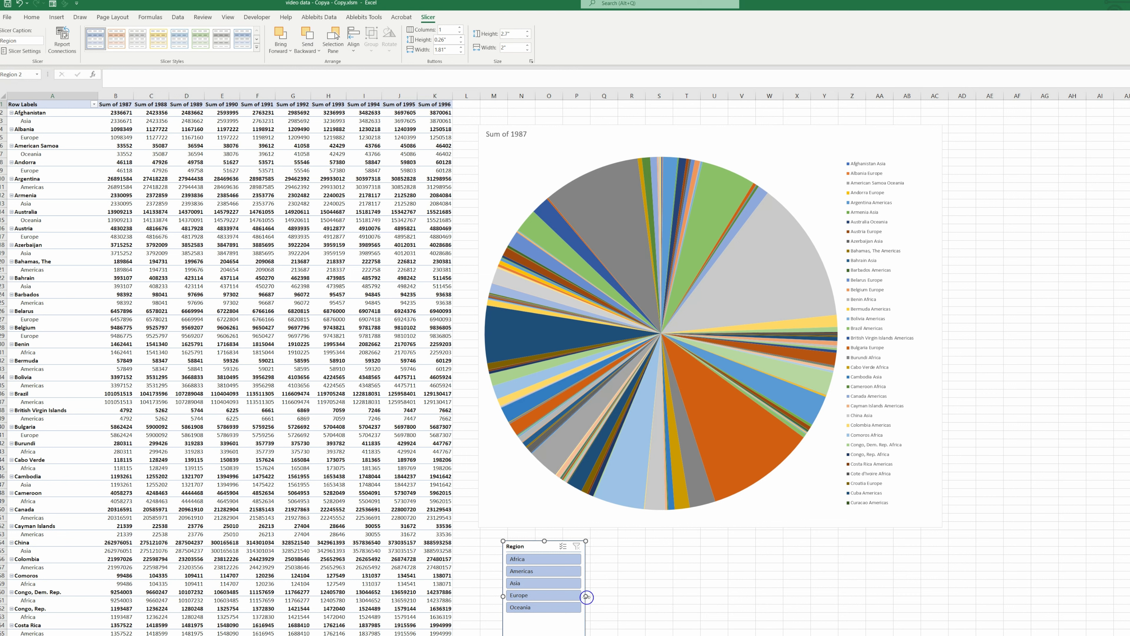
left_click_drag(586, 597, 887, 596)
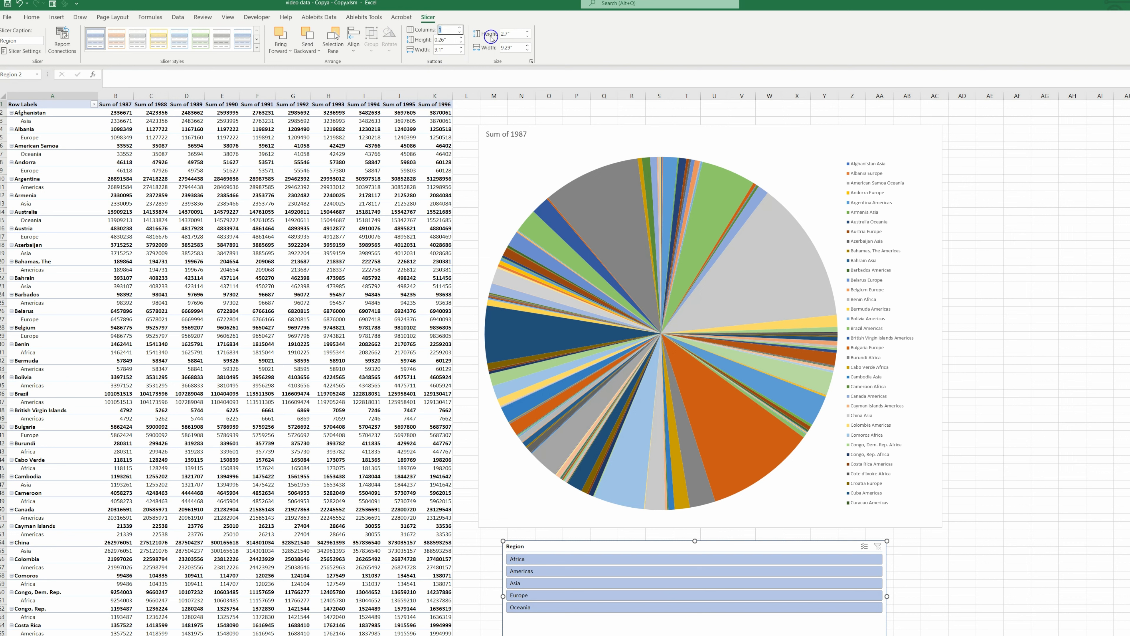
- Arrange the Region slicer buttons in 5 columns and reduce the slicer's height to fit a single row
type("5")
key("Return")
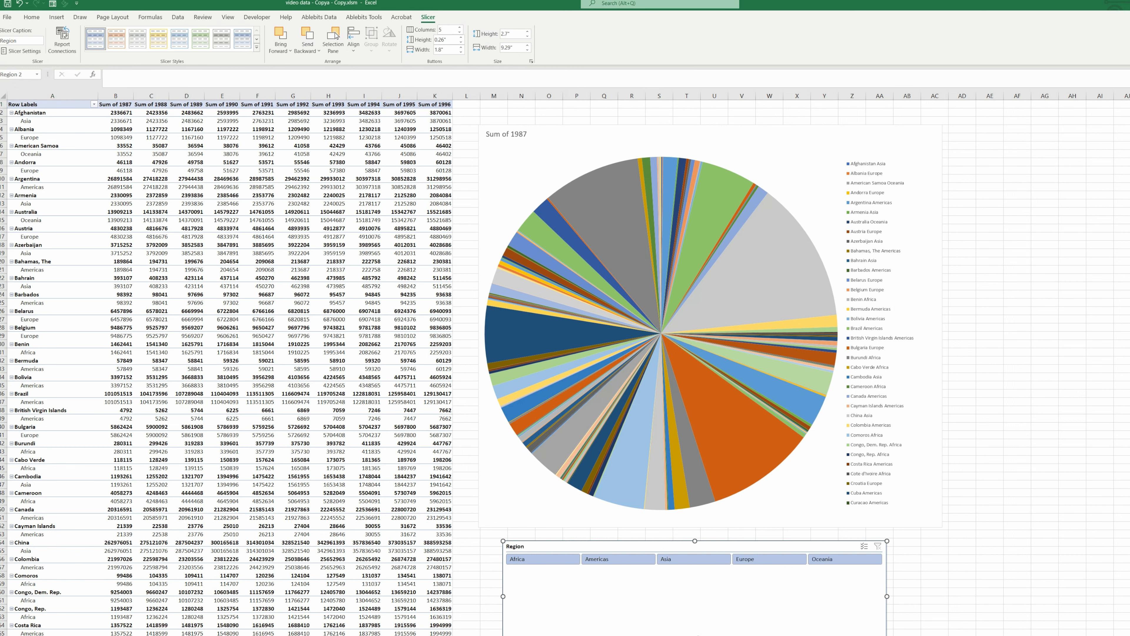
left_click_drag(696, 632, 714, 564)
left_click(738, 492)
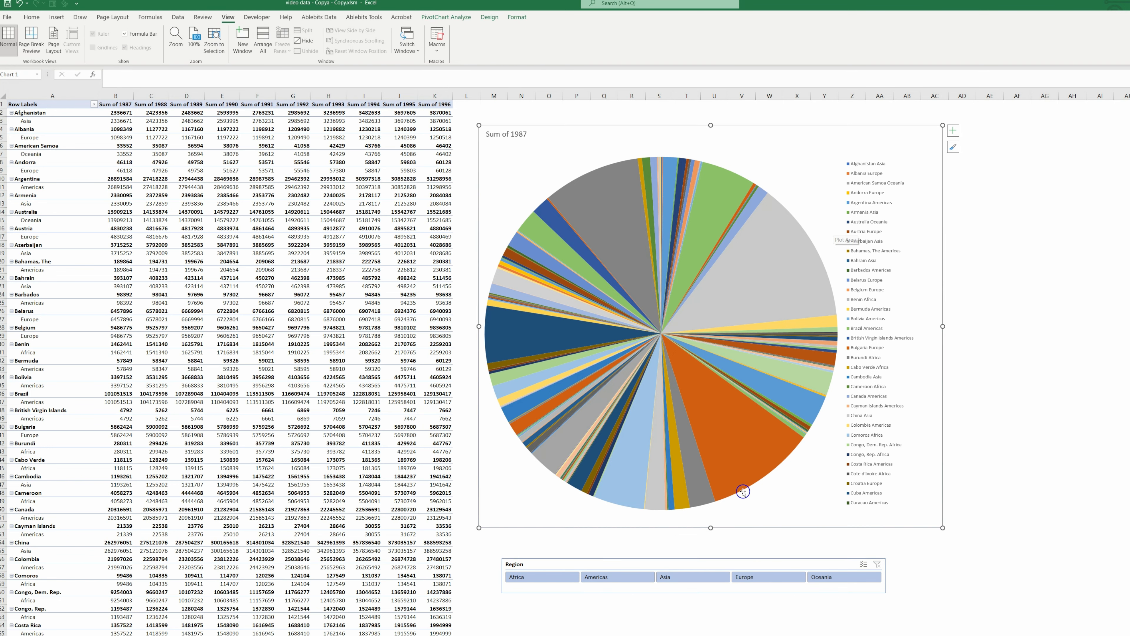
- Test the Region slicer by filtering to Africa, Americas, Asia, Europe and Oceania in turn, and clear the filter
left_click(541, 582)
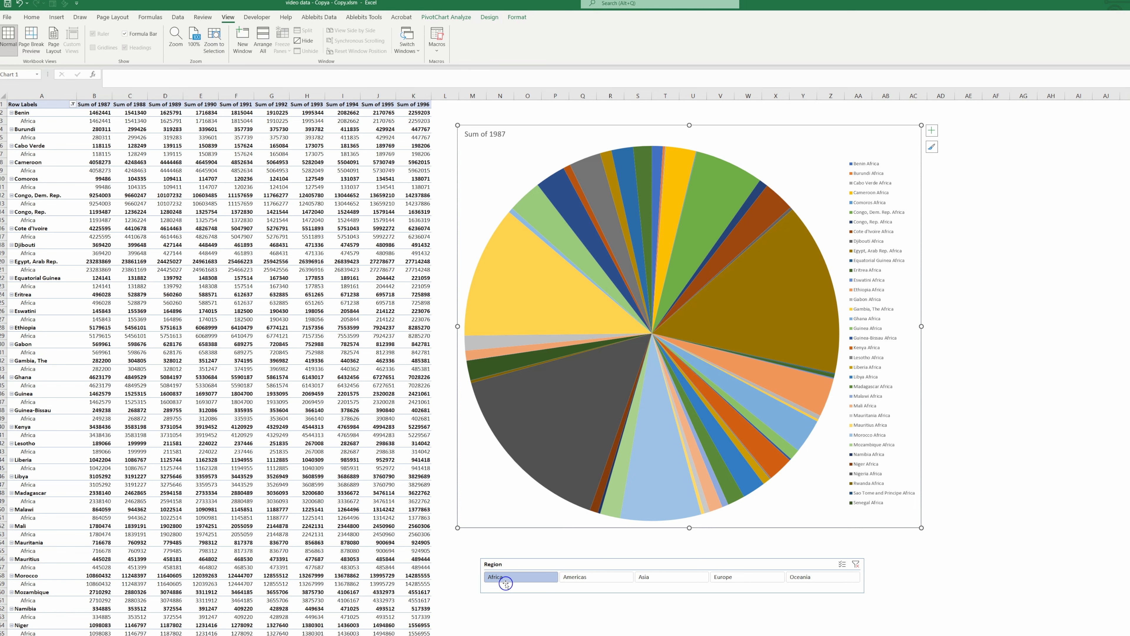
left_click(598, 578)
left_click(683, 577)
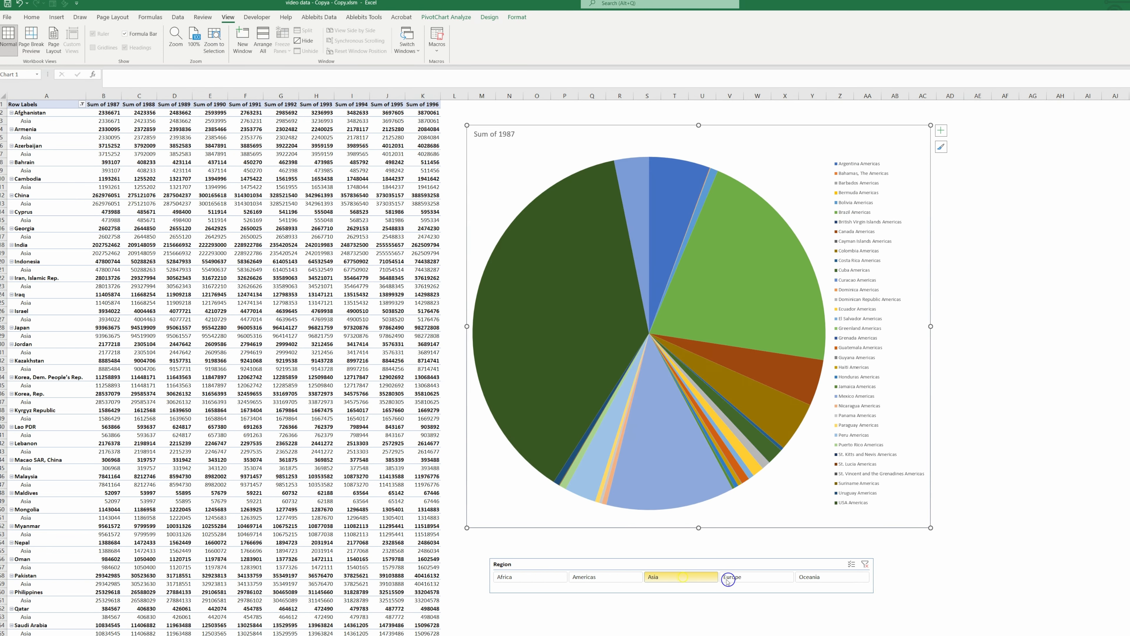
left_click(728, 578)
left_click(808, 577)
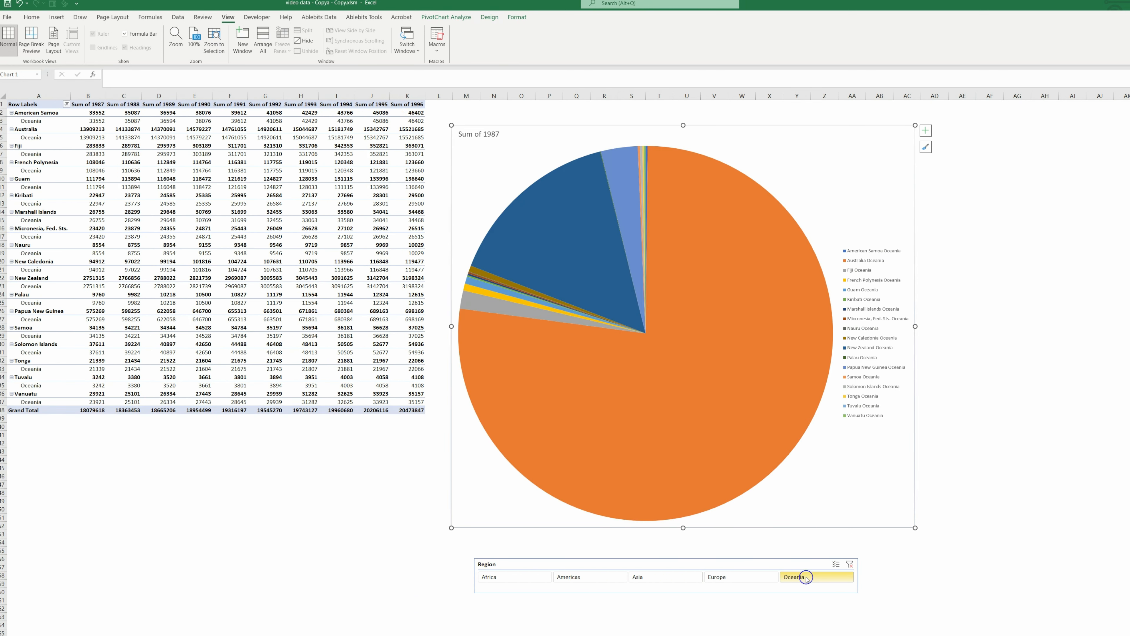
left_click(851, 564)
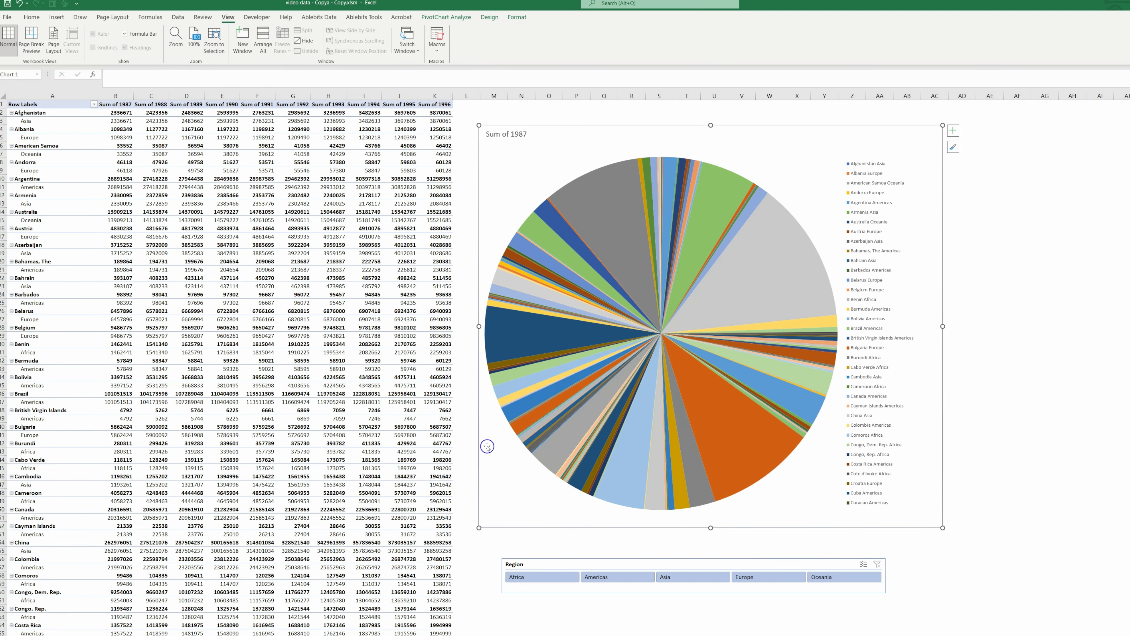
- Filter the chart and PivotTable to Africa with the slicer and look through the filtered country rows
left_click(541, 576)
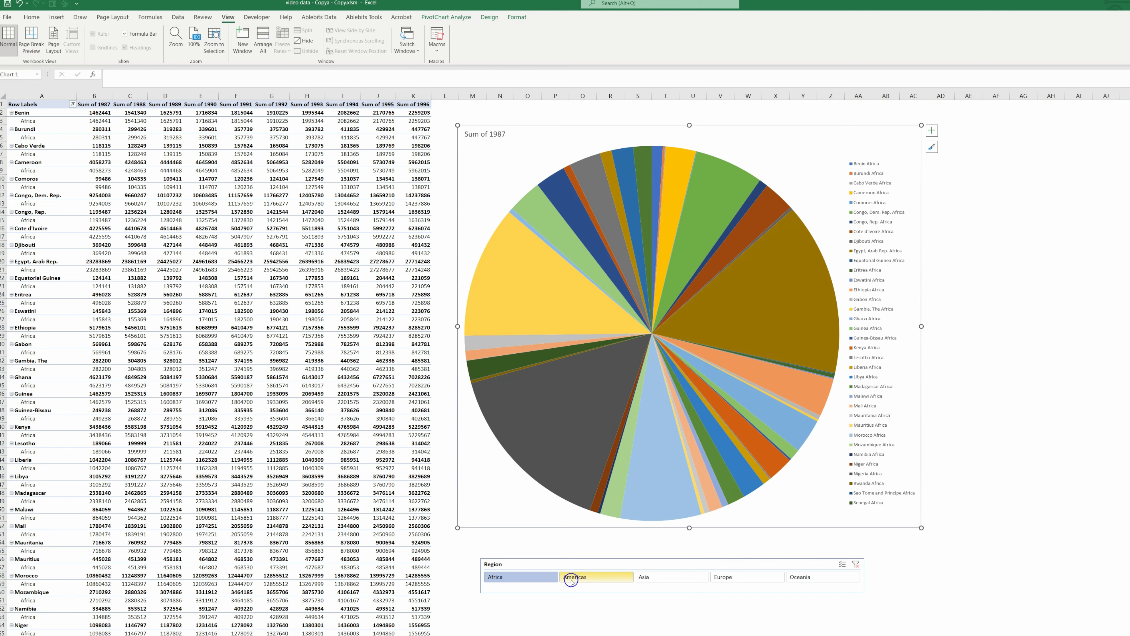
scroll(294, 372, "down", 4)
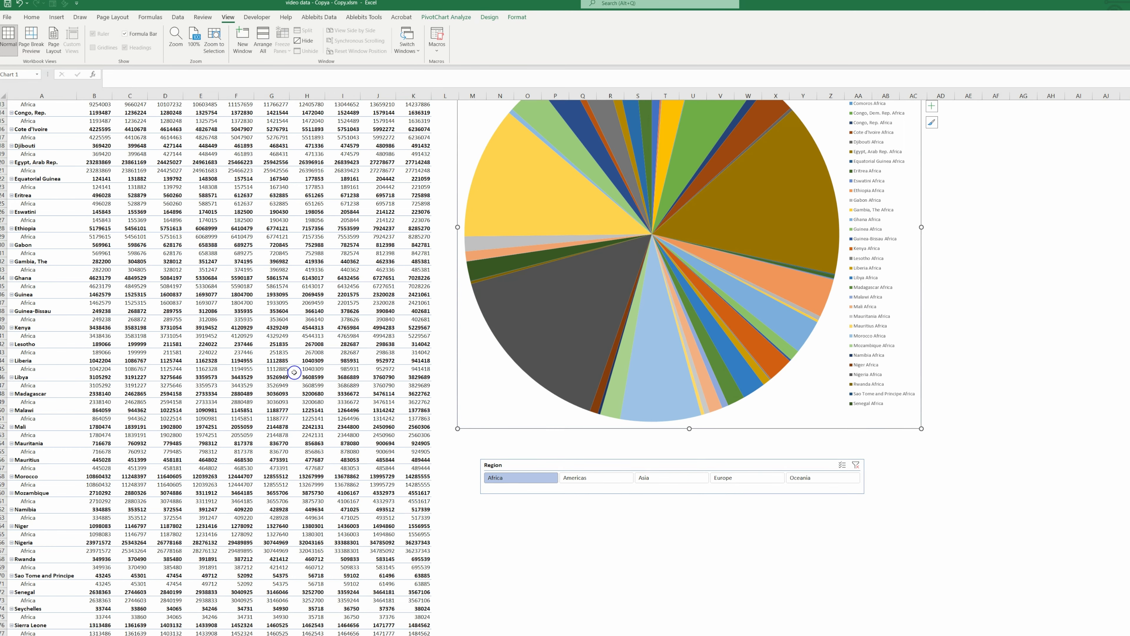
scroll(294, 373, "down", 3)
scroll(294, 373, "up", 7)
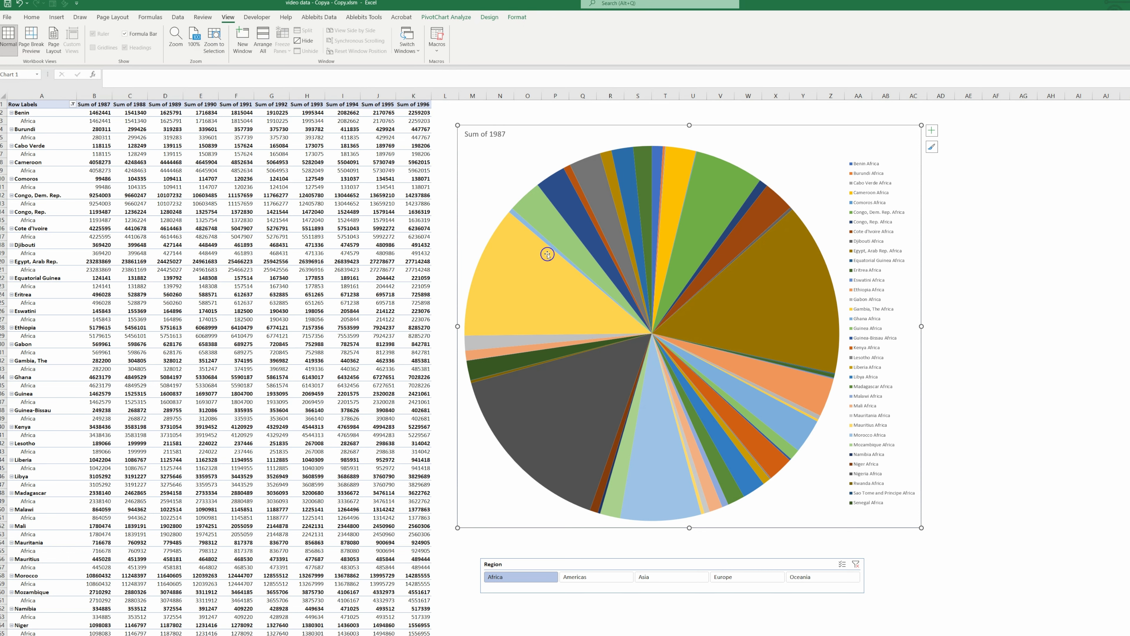
- Switch the Region slicer filter to Americas and on to Asia
left_click(583, 577)
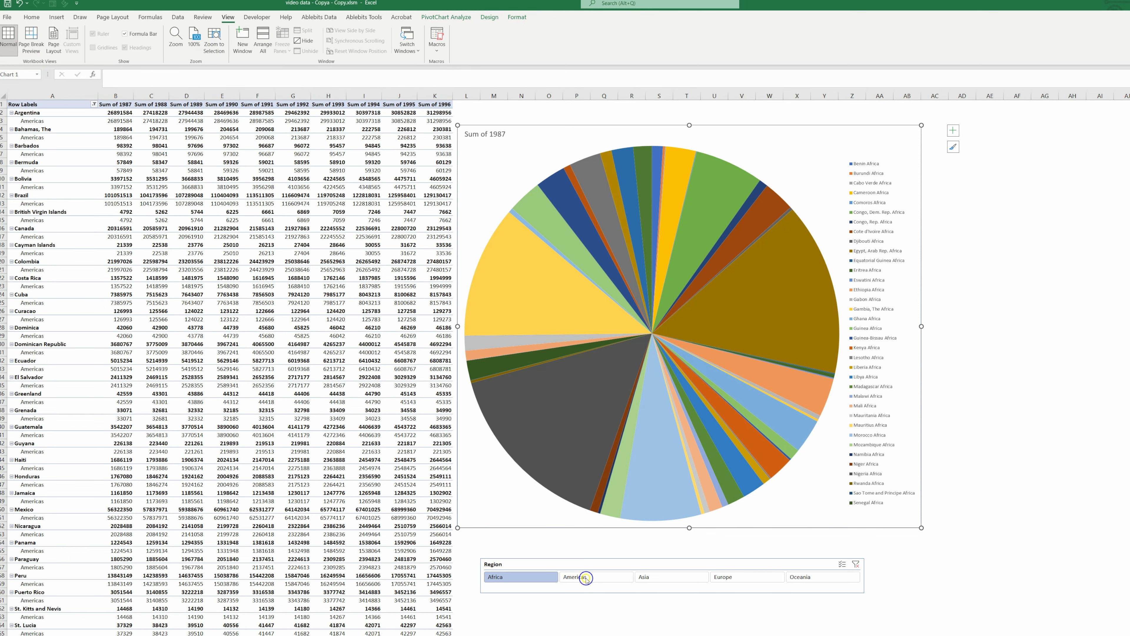
left_click(673, 578)
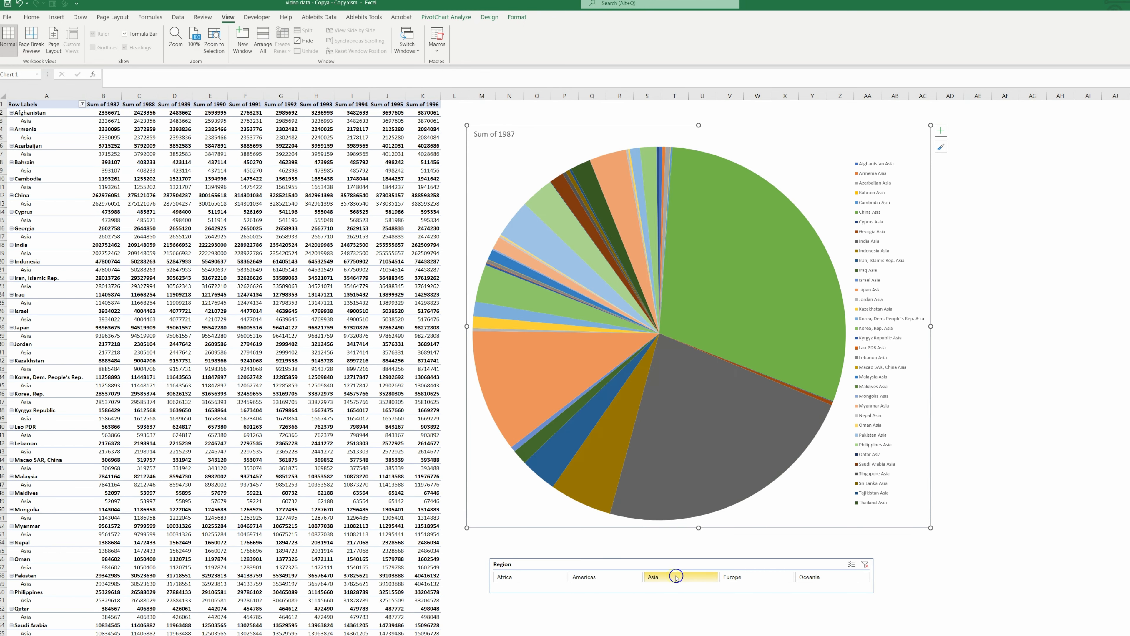
- Switch the Region slicer filter to Europe and on to Oceania
left_click(734, 577)
left_click(806, 578)
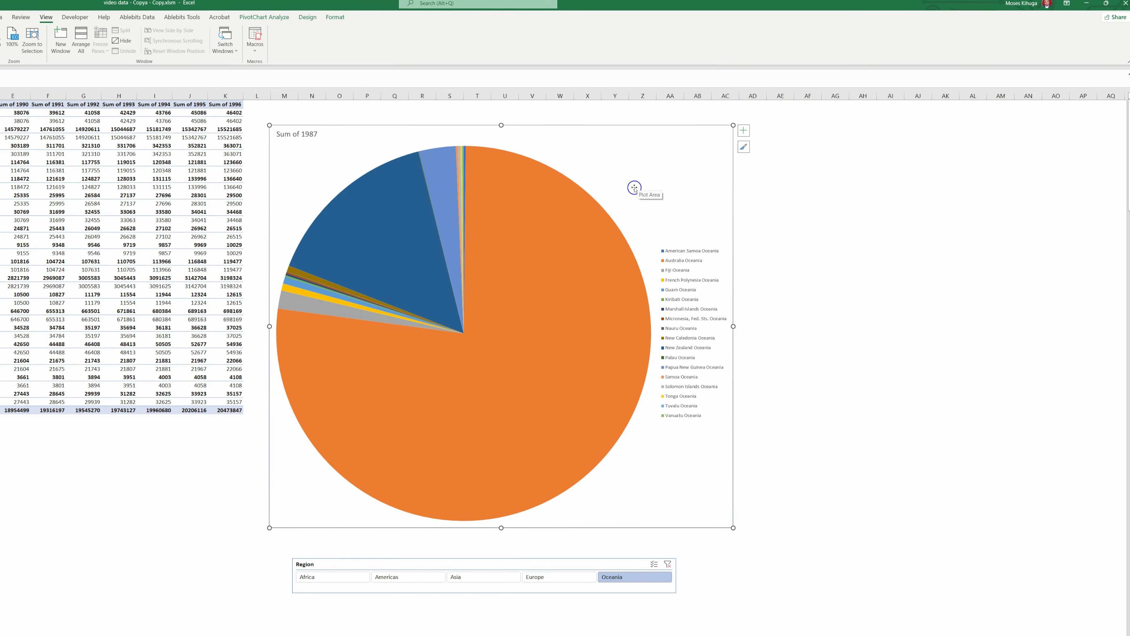
- Open the formatting options for the pie chart's chart area and give its background a gradient fill
right_click(659, 166)
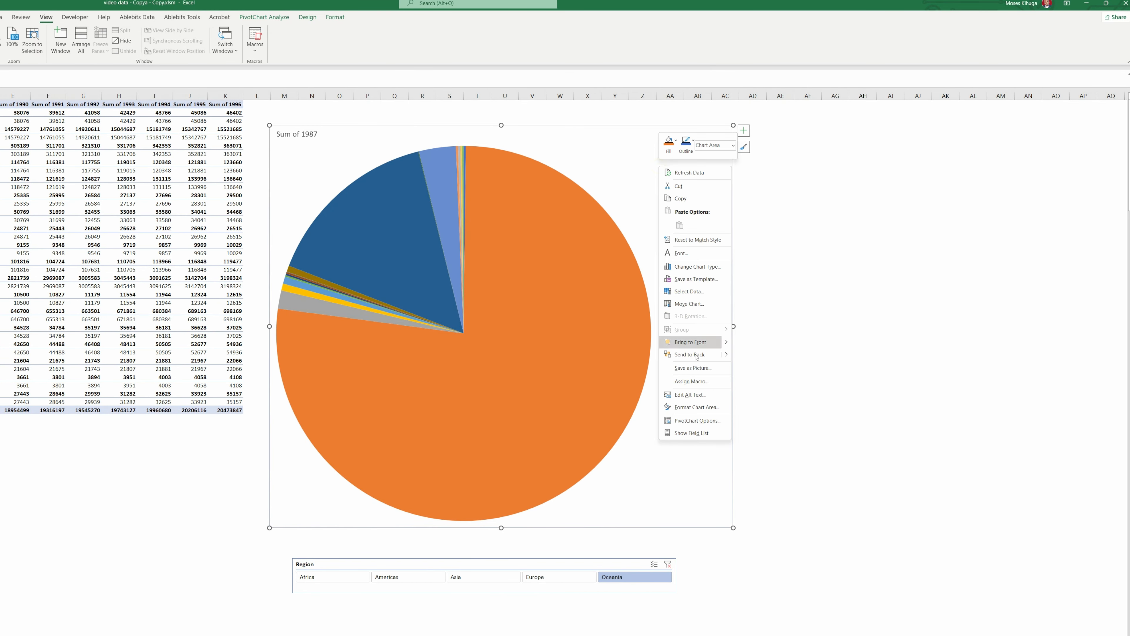
left_click(691, 408)
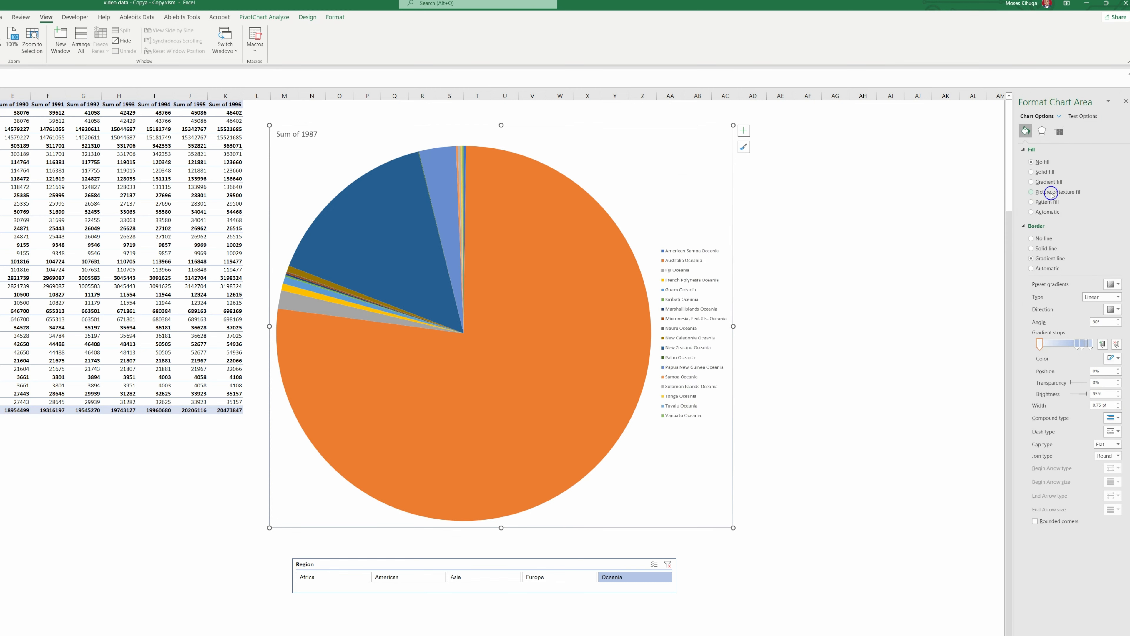
left_click(1032, 182)
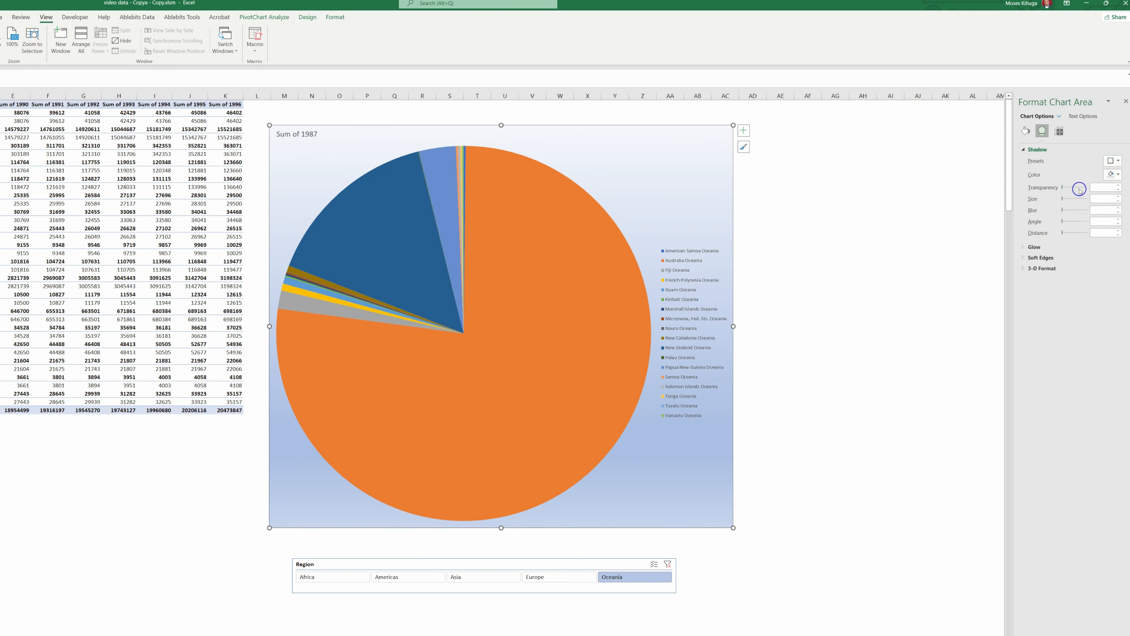
- Add a black shadow around the chart area, enlarge its size slightly and set its transparency to 0%
mouse_move(1071, 187)
left_mouse_down()
mouse_move(1086, 199)
mouse_move(1074, 197)
left_mouse_up()
left_click_drag(1076, 198, 1076, 198)
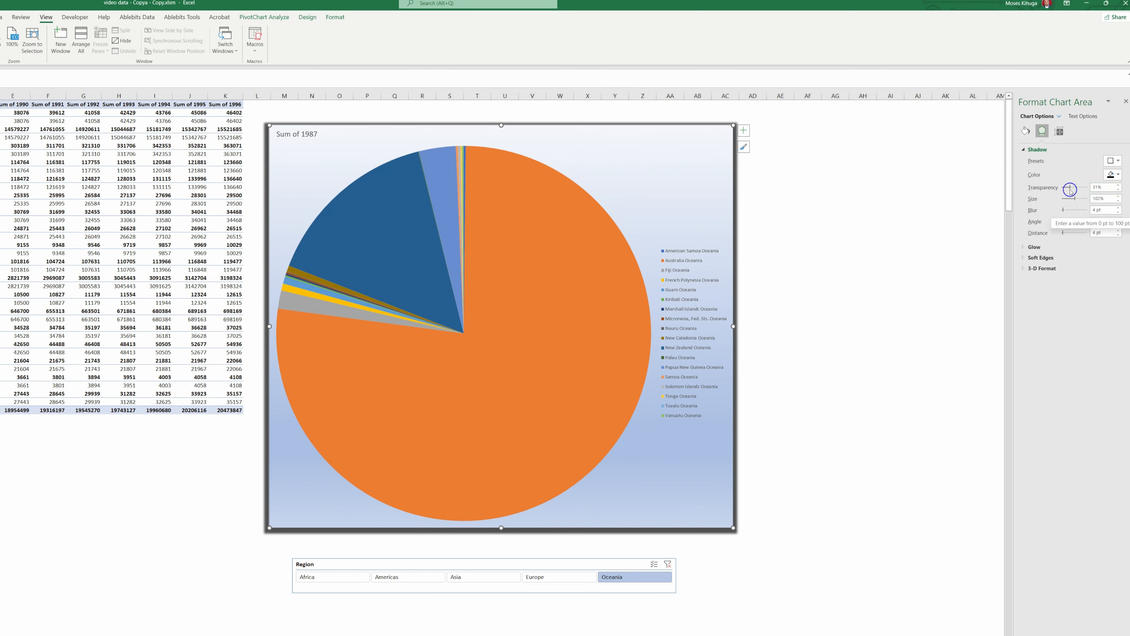
left_click_drag(1071, 189, 1060, 186)
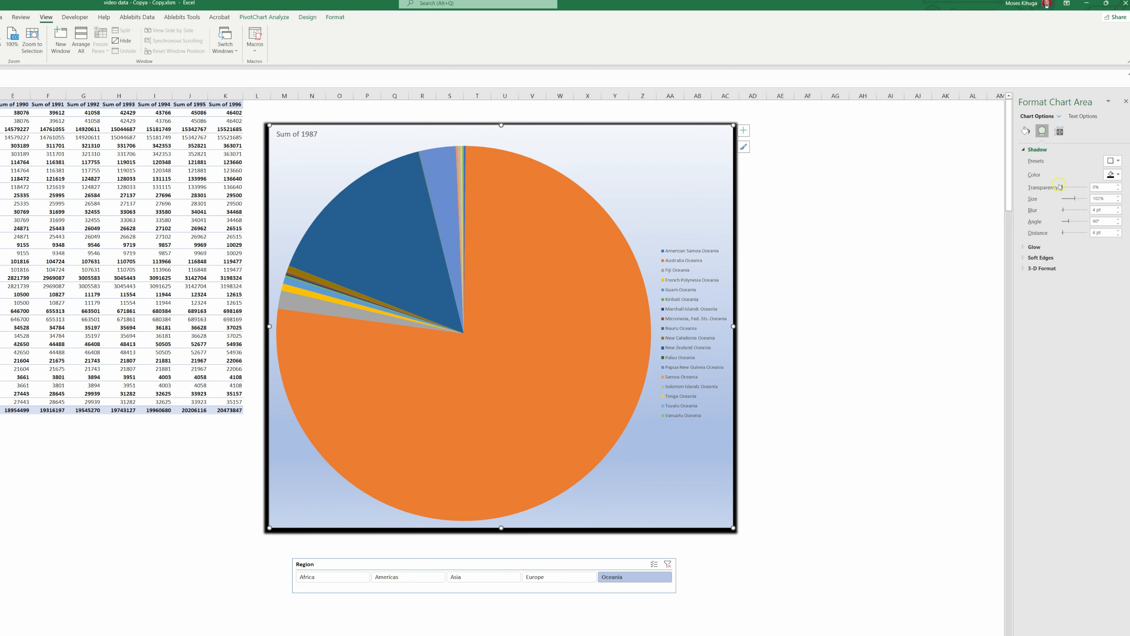